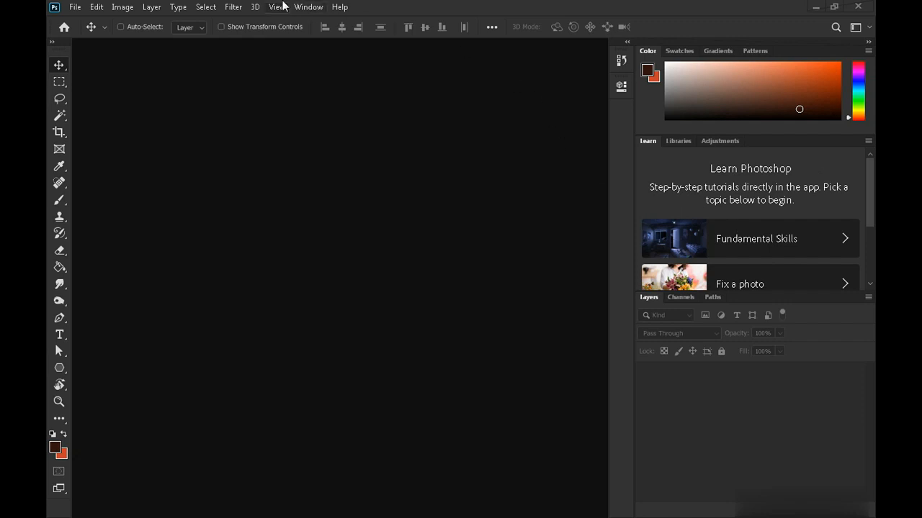
Step: Switch to the 3D workspace preset and float the History panel over the canvas
click(315, 7)
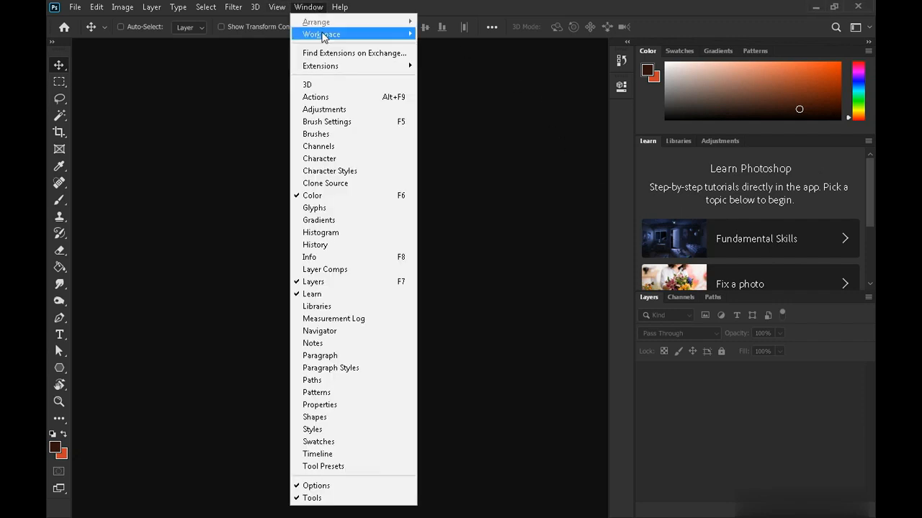
mouse_move(316, 34)
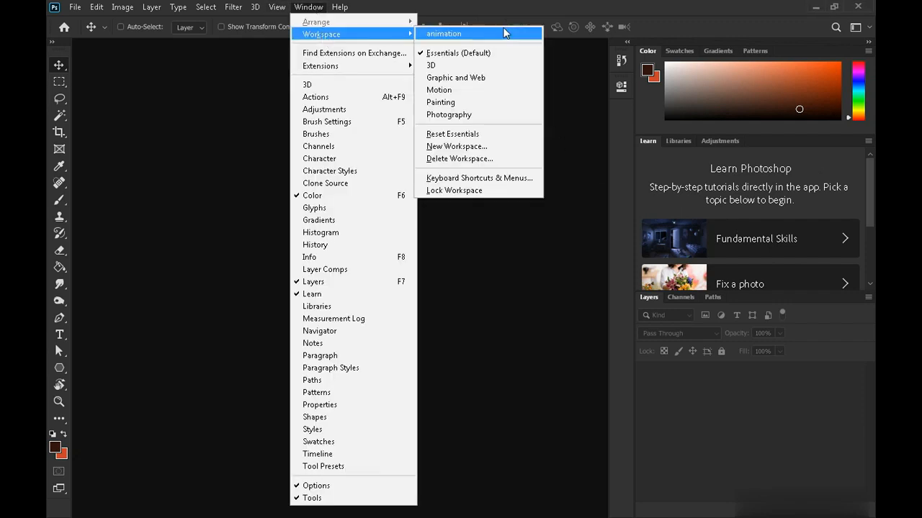
click(447, 65)
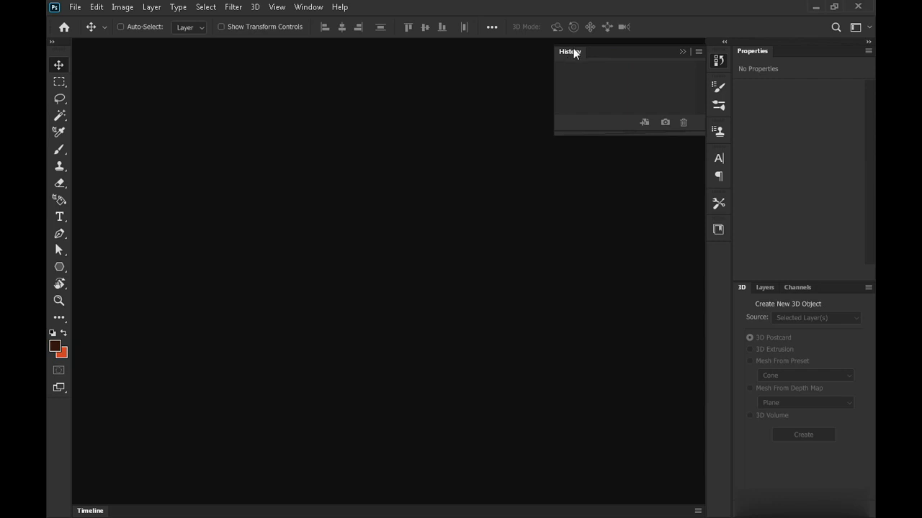
drag(580, 54, 456, 169)
Step: Undock and close the collapsed Brush Settings, Brushes, Clone Source, Character, Paragraph, Tool Presets and Libraries panels
mouse_move(716, 47)
mouse_down()
mouse_move(705, 69)
mouse_move(632, 85)
mouse_up()
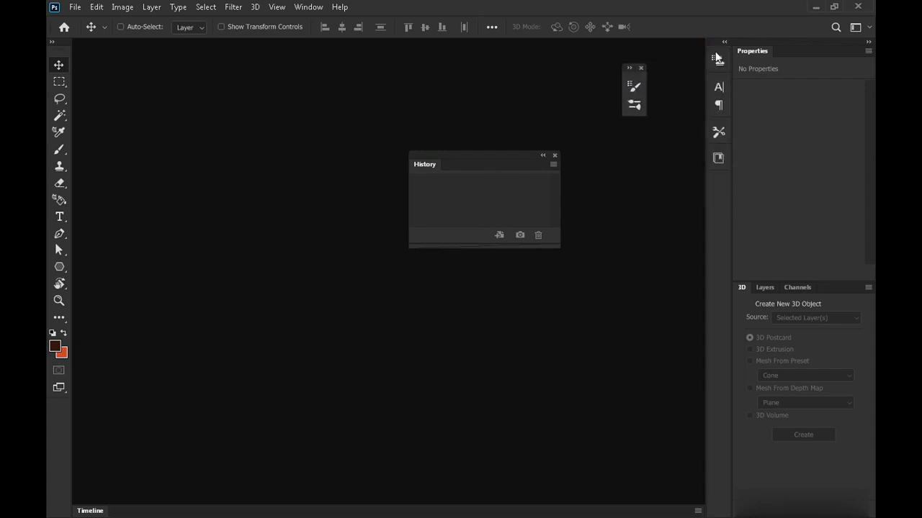
click(723, 44)
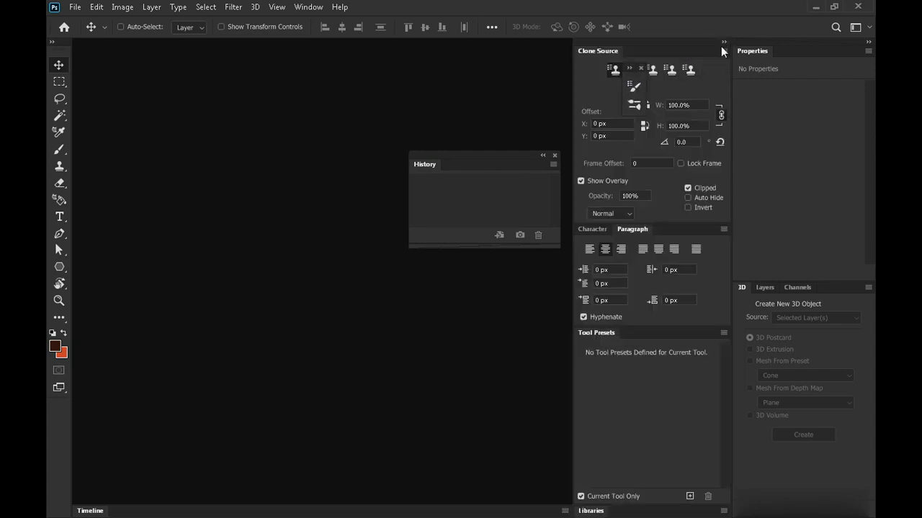
click(724, 44)
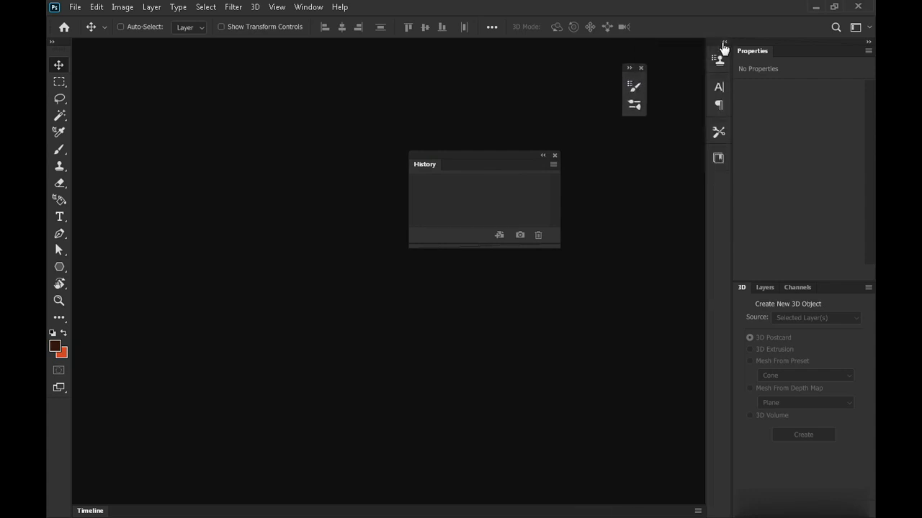
click(641, 68)
mouse_move(717, 59)
mouse_down()
mouse_move(630, 90)
mouse_move(633, 84)
mouse_up()
click(635, 78)
drag(716, 52, 618, 87)
click(638, 78)
click(626, 78)
drag(717, 51, 612, 83)
click(622, 75)
Step: Undock the 3D panel from the Layers group and close it
click(309, 7)
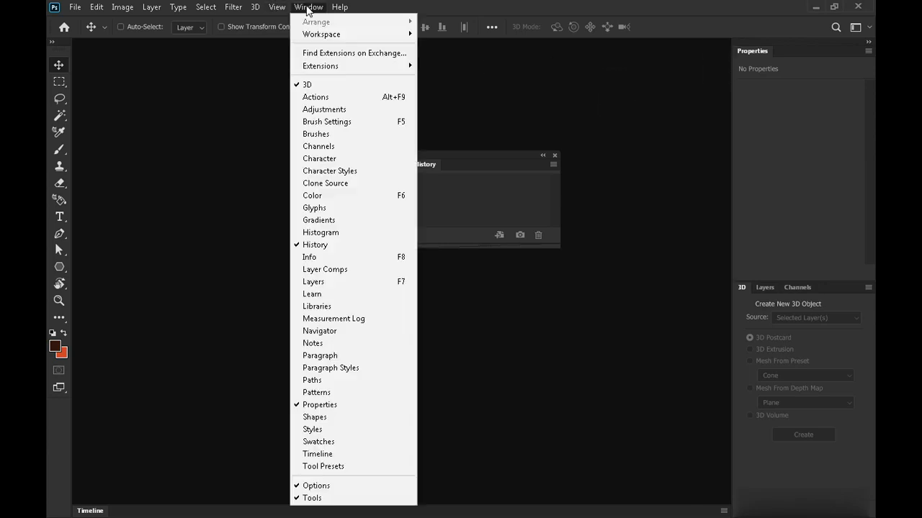
click(308, 7)
drag(779, 281, 595, 191)
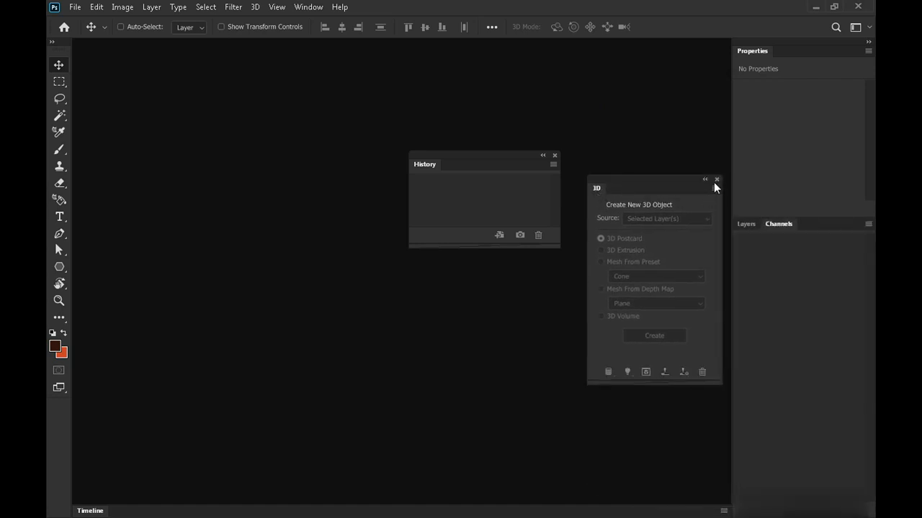
click(716, 179)
Step: Remove the Channels panel and dock the floating History panel next to Layers, keeping Layers in front
click(745, 224)
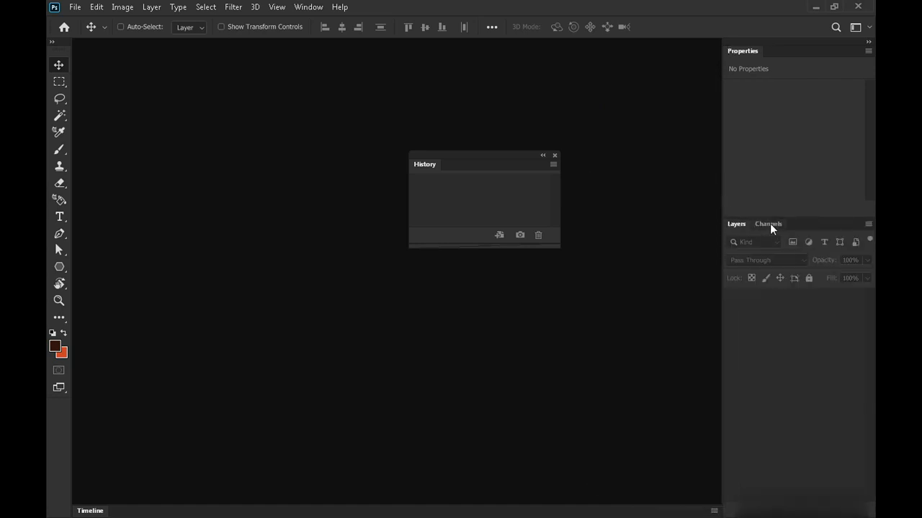
click(770, 224)
drag(783, 225, 556, 247)
click(653, 238)
drag(419, 163, 785, 230)
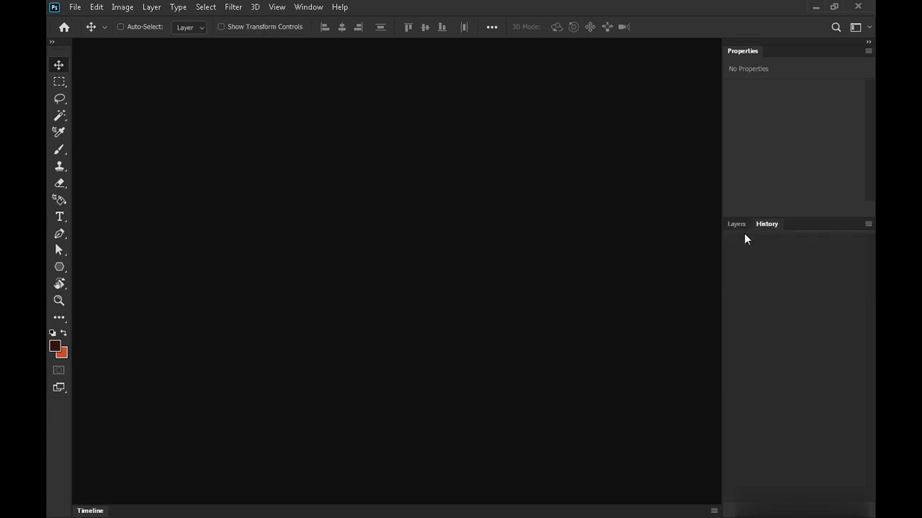
click(738, 227)
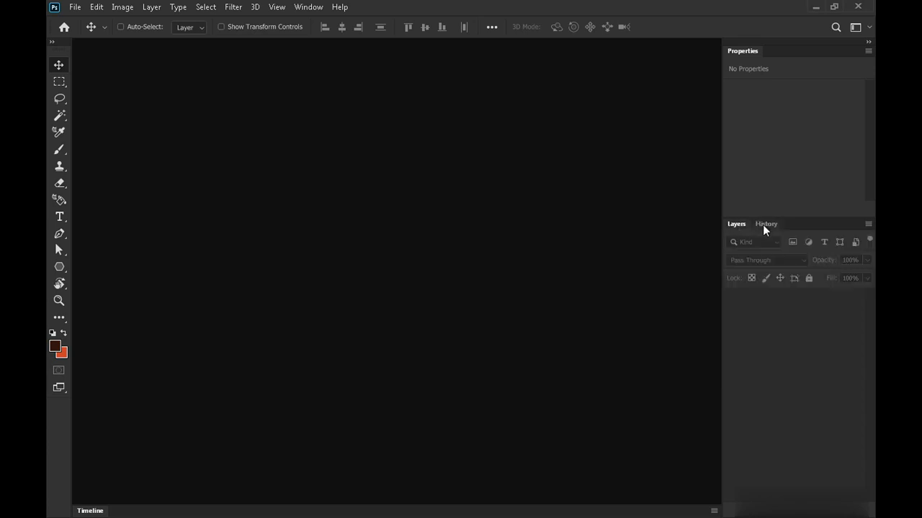
Step: Show the Tool Presets panel and dock it above Layers in place of the Properties panel
click(308, 8)
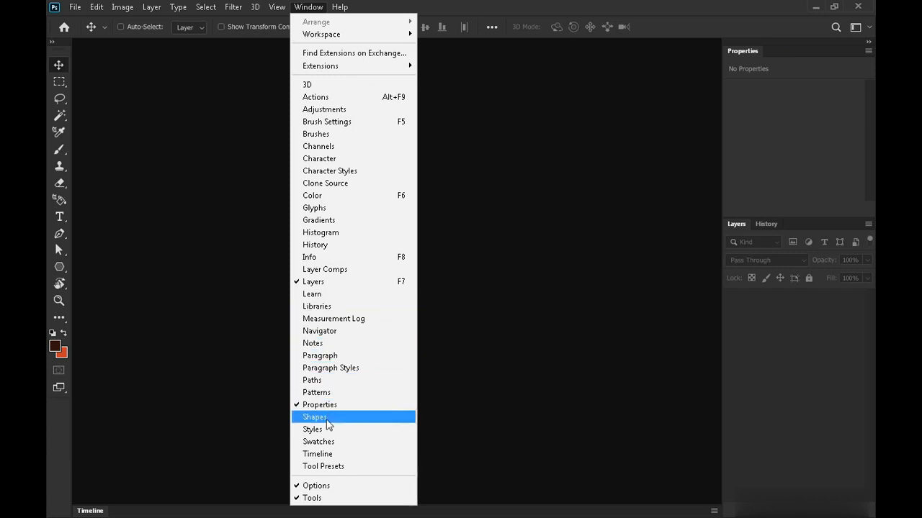
click(324, 468)
drag(538, 97, 384, 127)
click(747, 51)
click(437, 123)
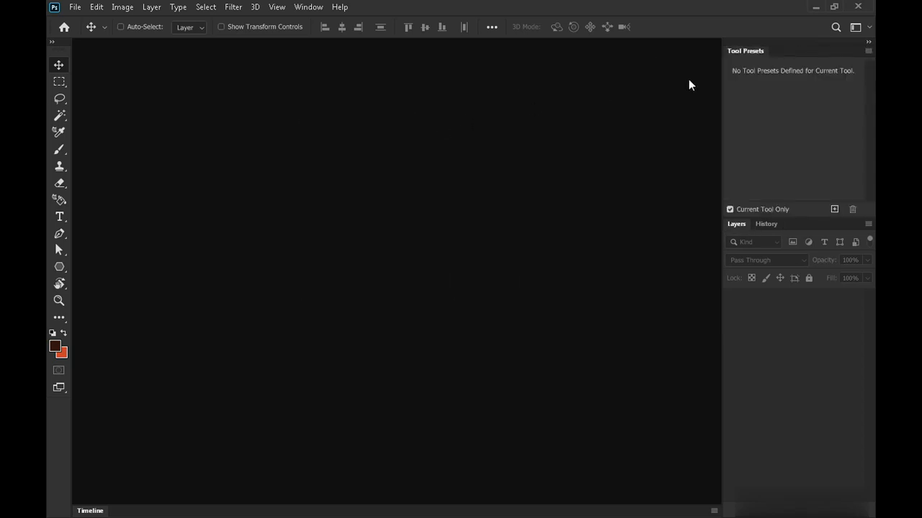
Step: Reduce the height of the Tool Presets panel and expand the toolbar to two columns
drag(798, 217, 800, 199)
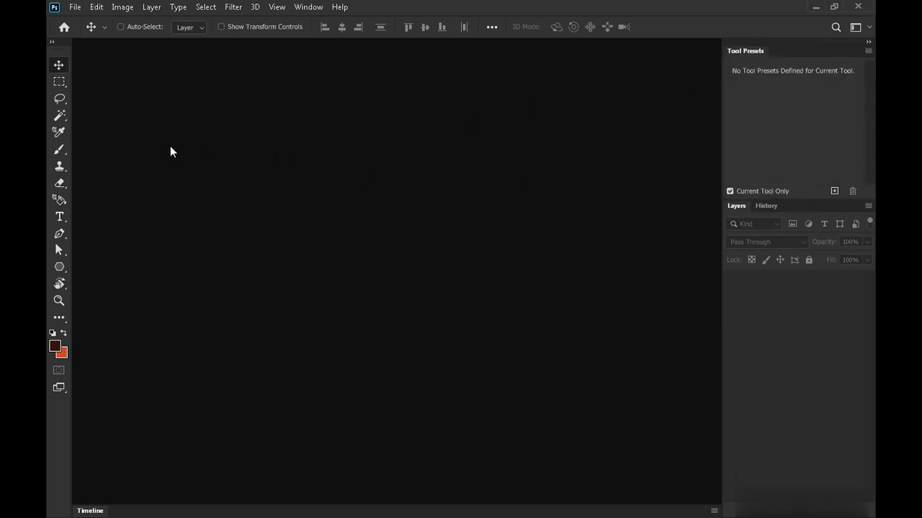
click(53, 41)
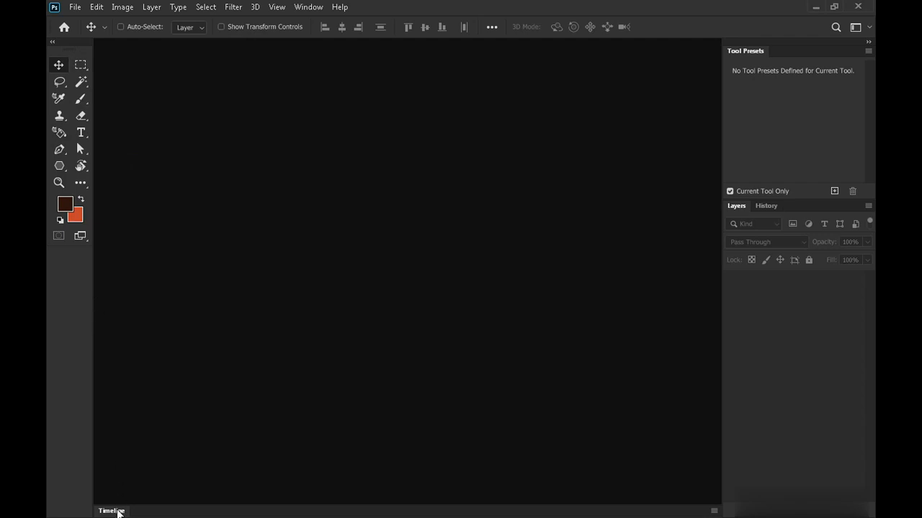
Step: Undock the Timeline panel from below the canvas and close it
drag(117, 512, 211, 335)
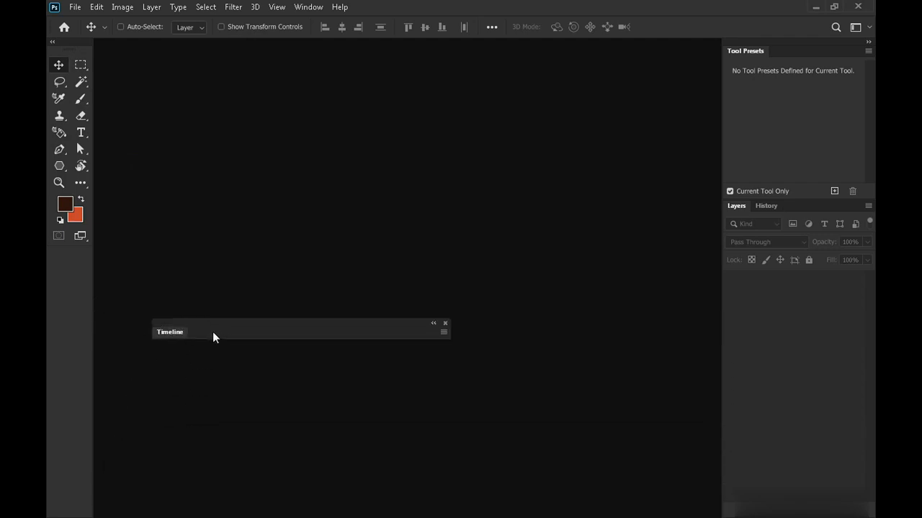
drag(327, 343, 347, 250)
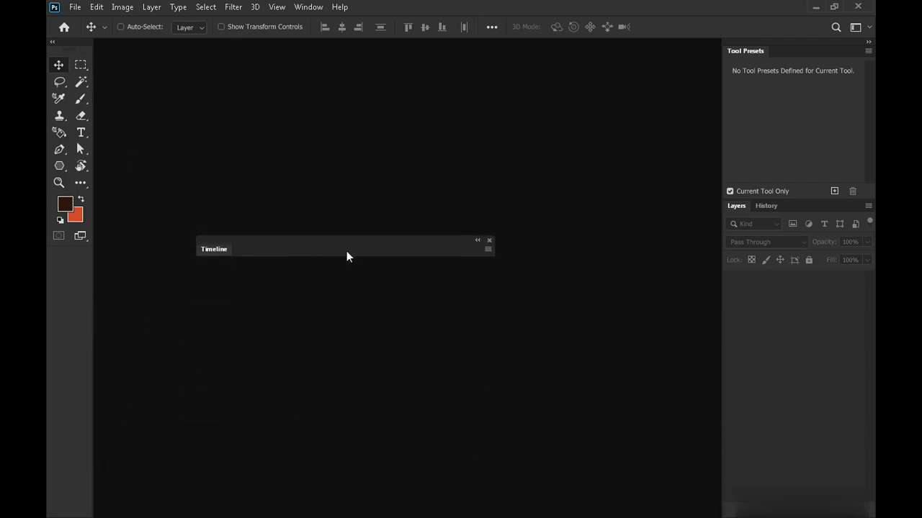
click(490, 242)
Step: Reopen the Timeline panel, dock it below the canvas and collapse it
click(306, 7)
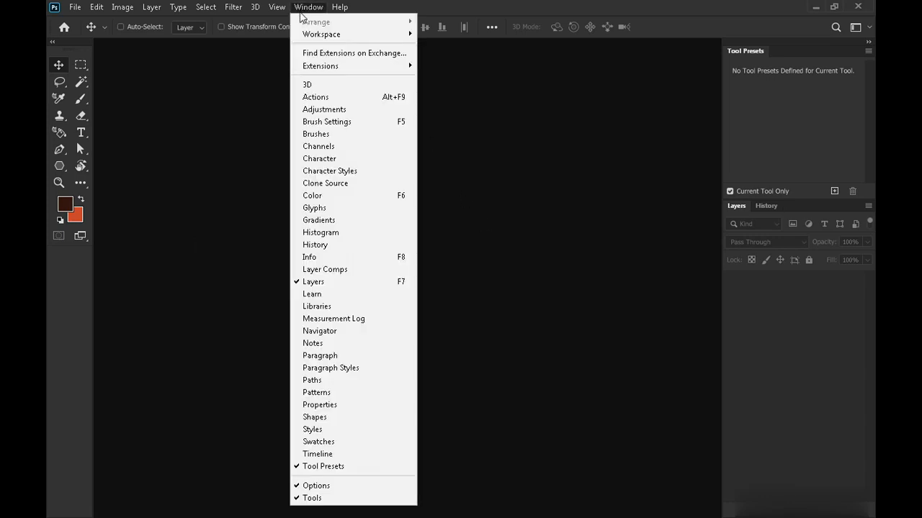
click(353, 455)
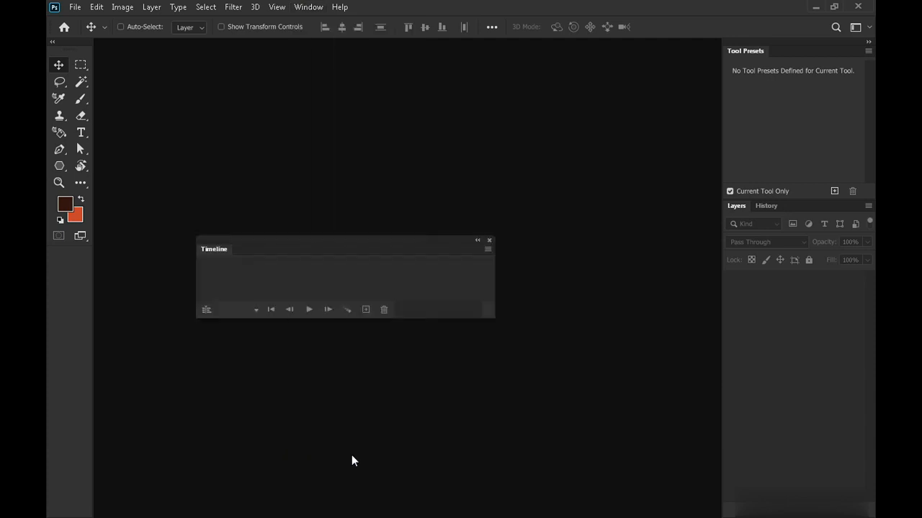
drag(211, 253, 183, 511)
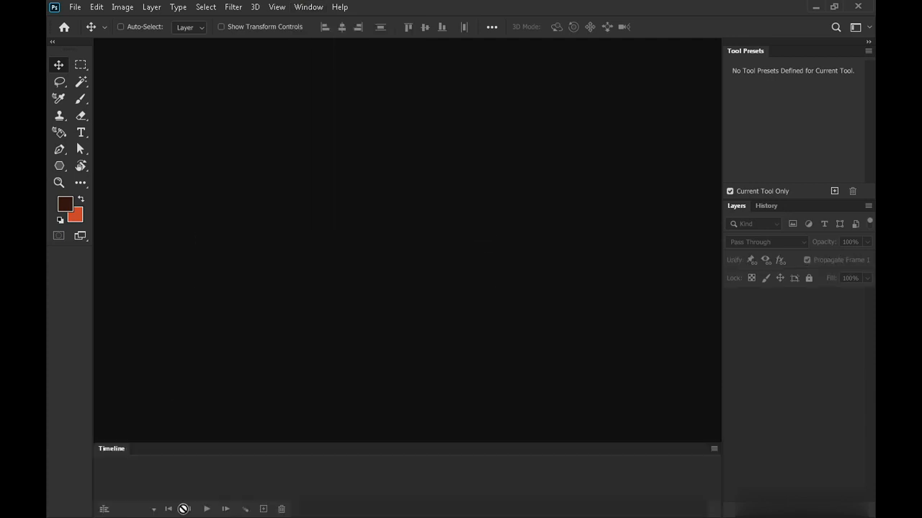
double_click(448, 451)
double_click(401, 512)
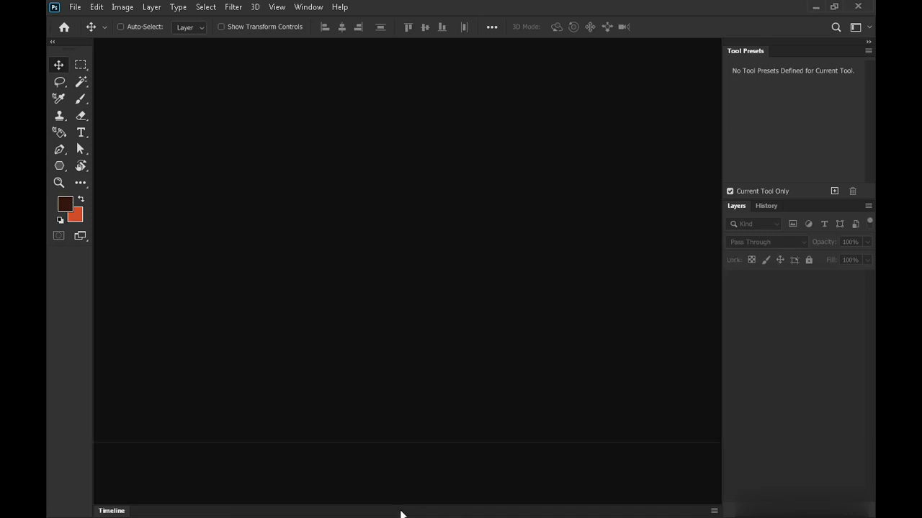
double_click(404, 449)
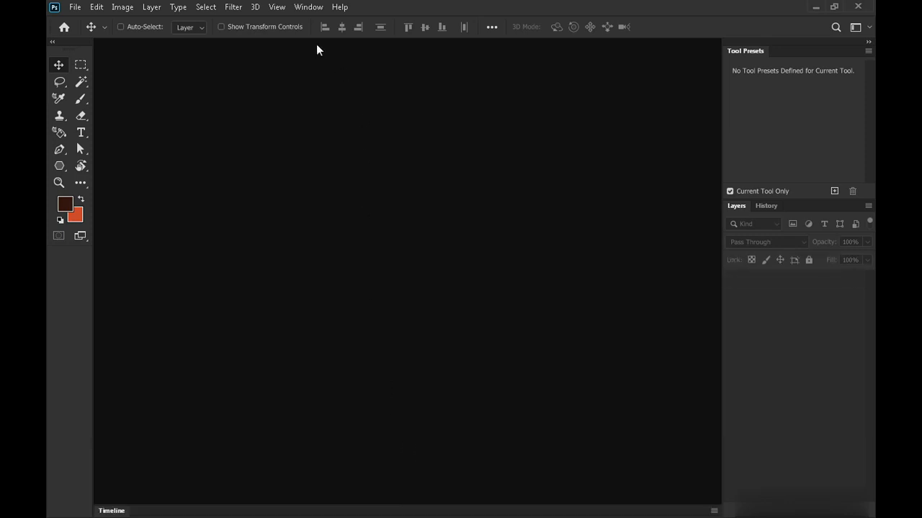
Step: Save the current panel layout as a new workspace named animation
click(308, 7)
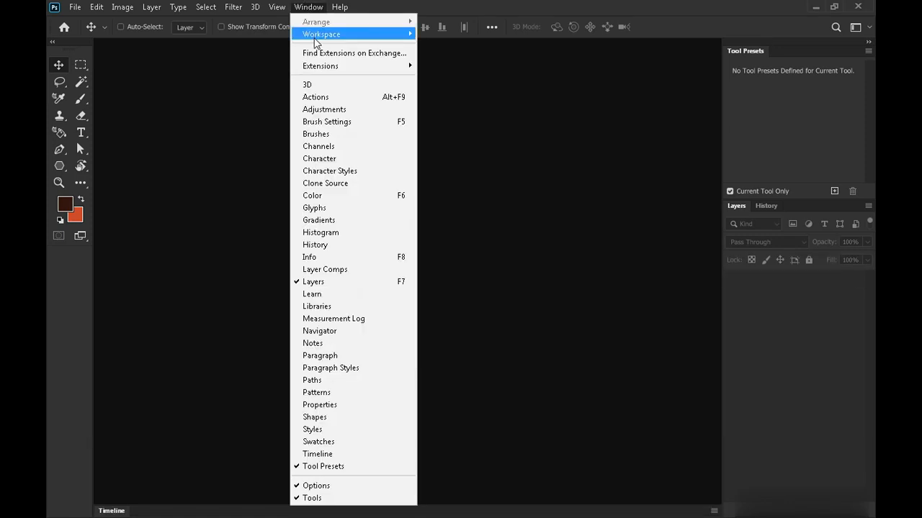
mouse_move(314, 40)
click(481, 154)
text(animation)
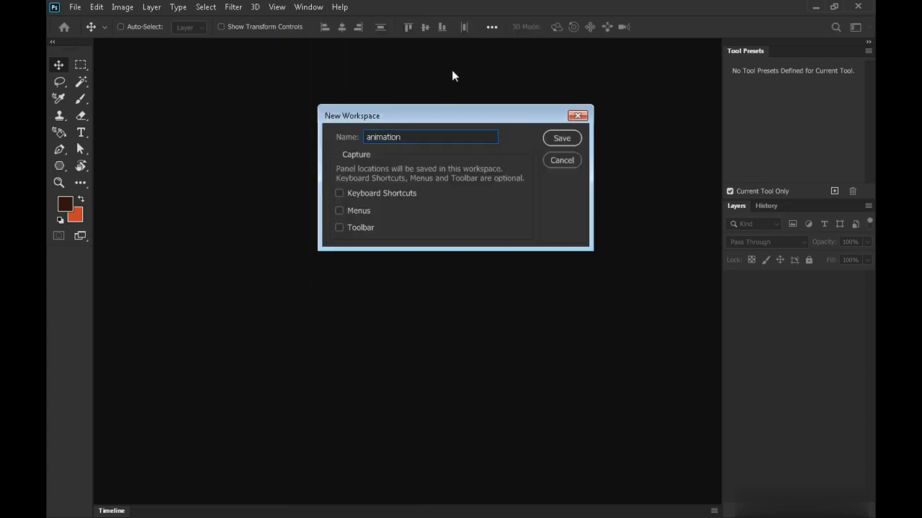
key(Return)
Step: Switch to the saved animation workspace
click(308, 7)
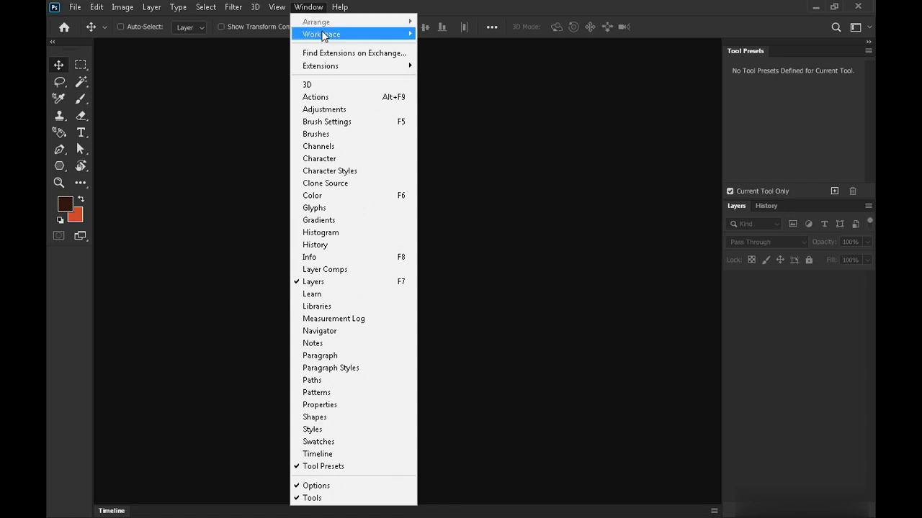
mouse_move(402, 41)
click(443, 34)
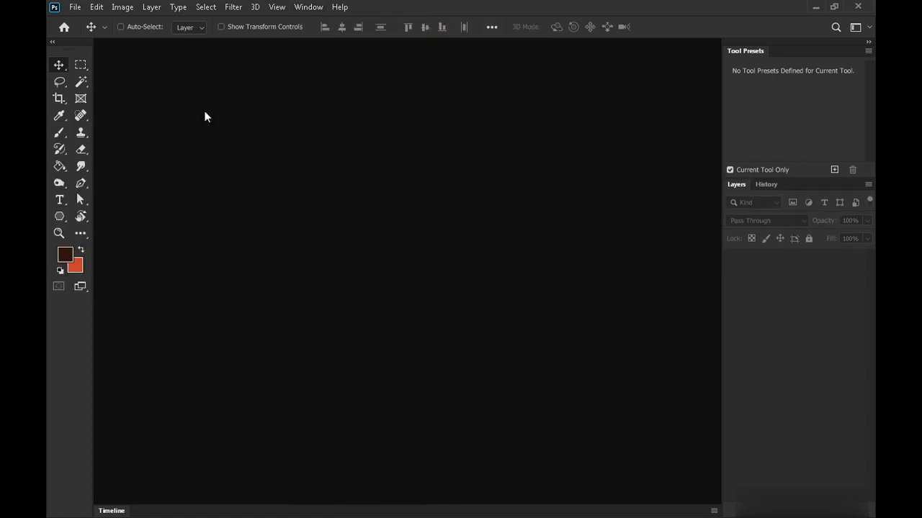
Step: Open the General preferences
click(96, 7)
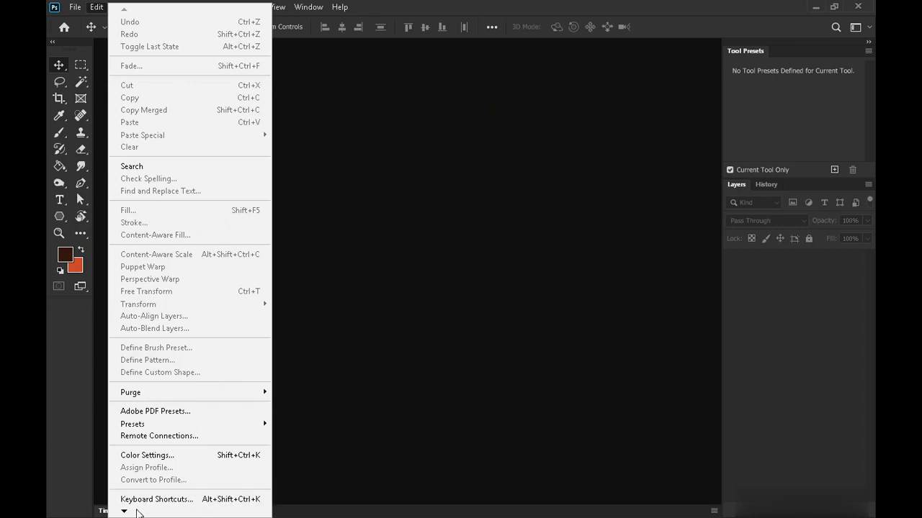
mouse_move(126, 511)
click(314, 265)
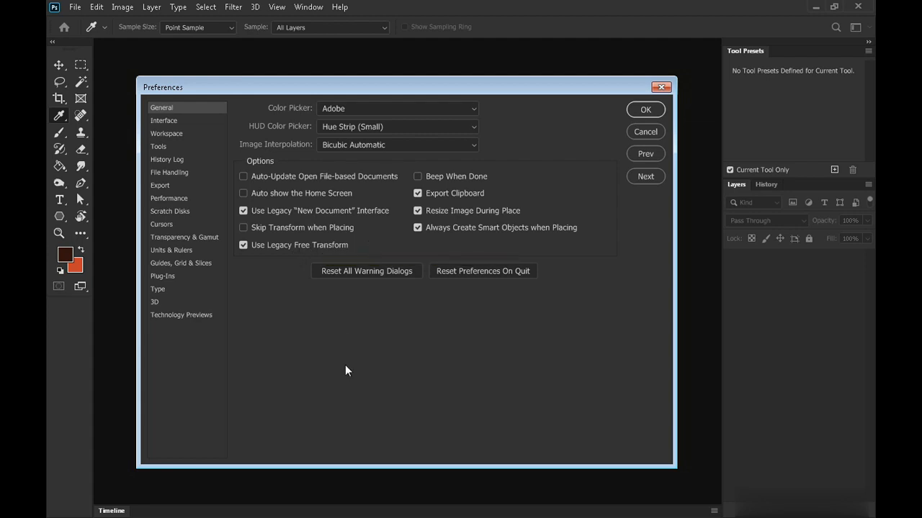
Step: Preview the three lighter interface color themes and set the theme back to the darkest one
click(164, 121)
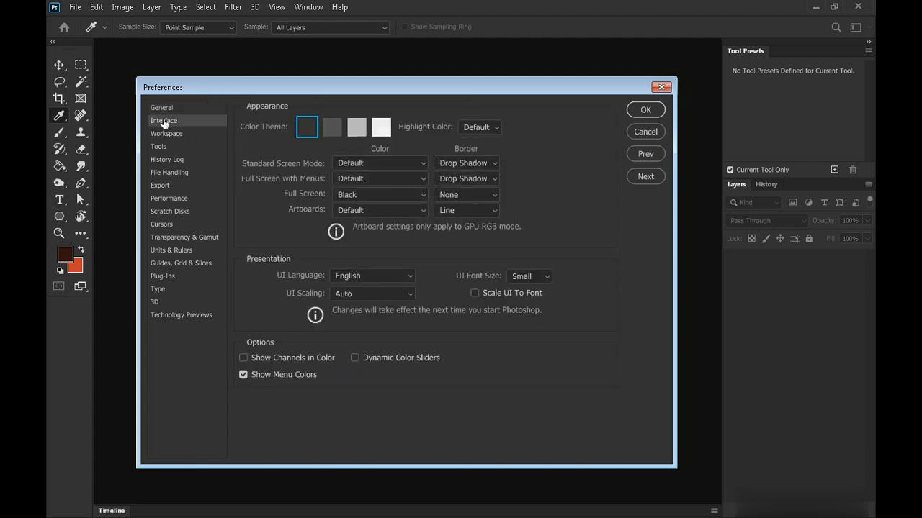
click(340, 127)
click(355, 128)
click(380, 127)
click(309, 128)
Step: Review the Workspace, Tools, History Log, File Handling, Export, Performance and Scratch Disks preference pages, including memory usage and history states
click(164, 135)
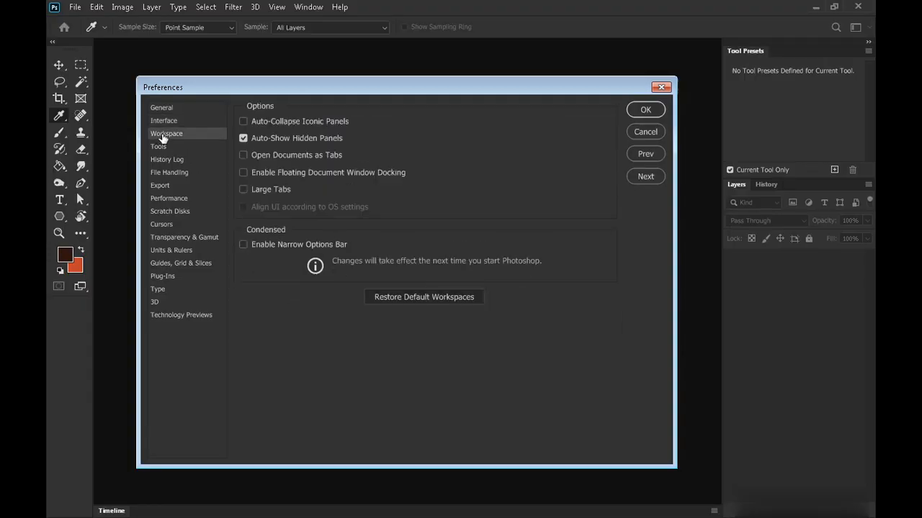
click(160, 147)
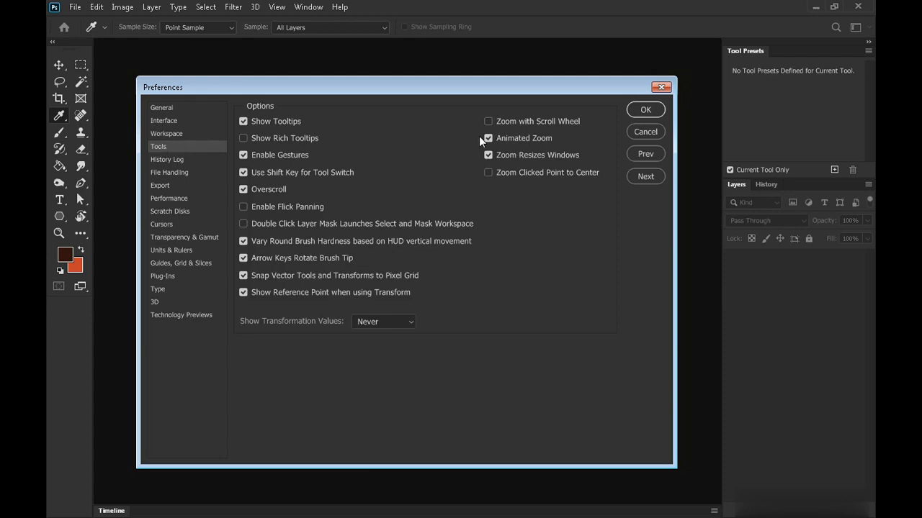
click(166, 160)
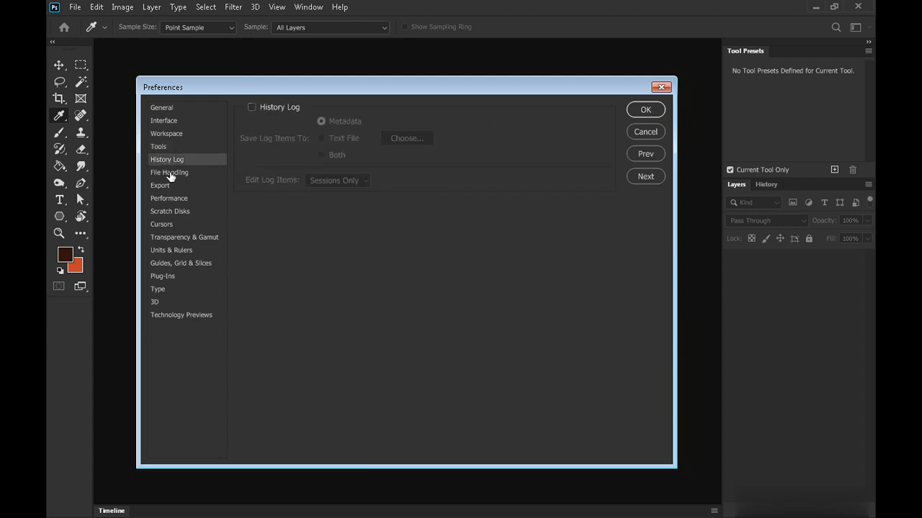
click(169, 172)
click(161, 186)
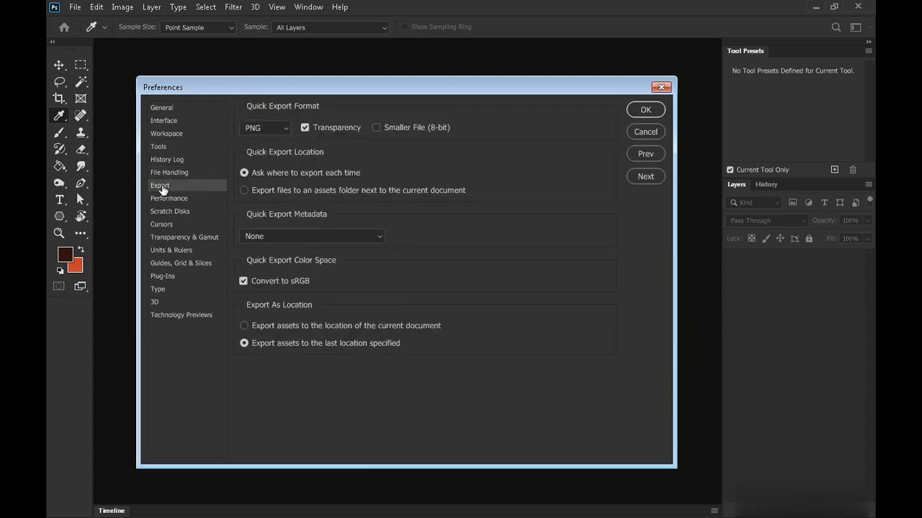
click(170, 199)
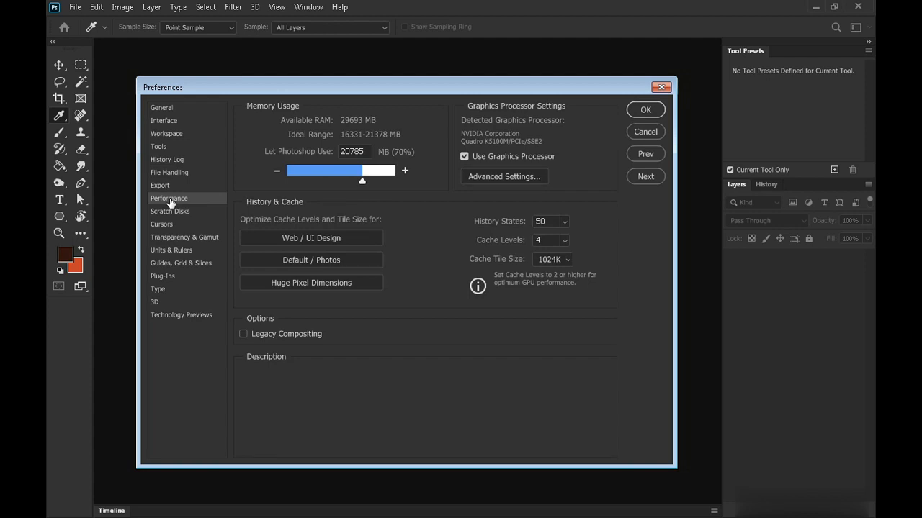
mouse_move(362, 180)
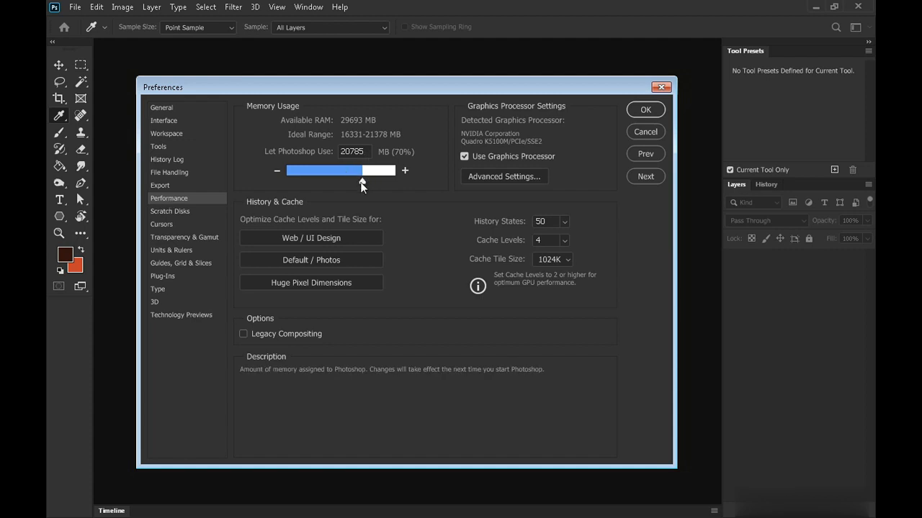
mouse_move(563, 224)
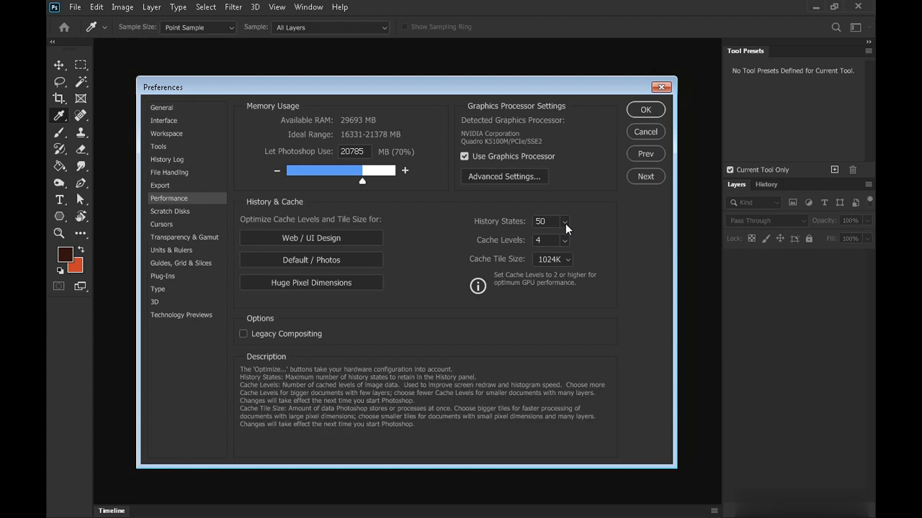
click(173, 211)
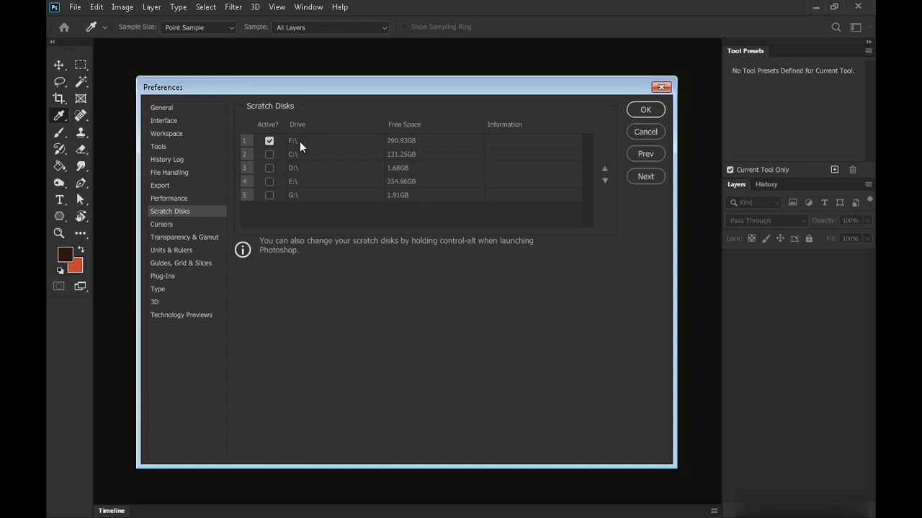
Step: Enable Open Documents as Tabs in the Workspace preferences, apply it, and activate the Move tool
click(169, 134)
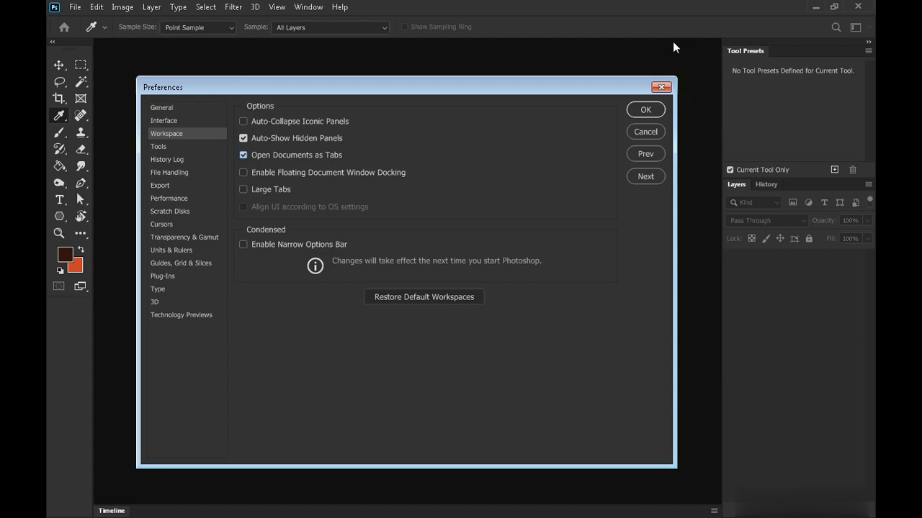
click(645, 110)
key(v)
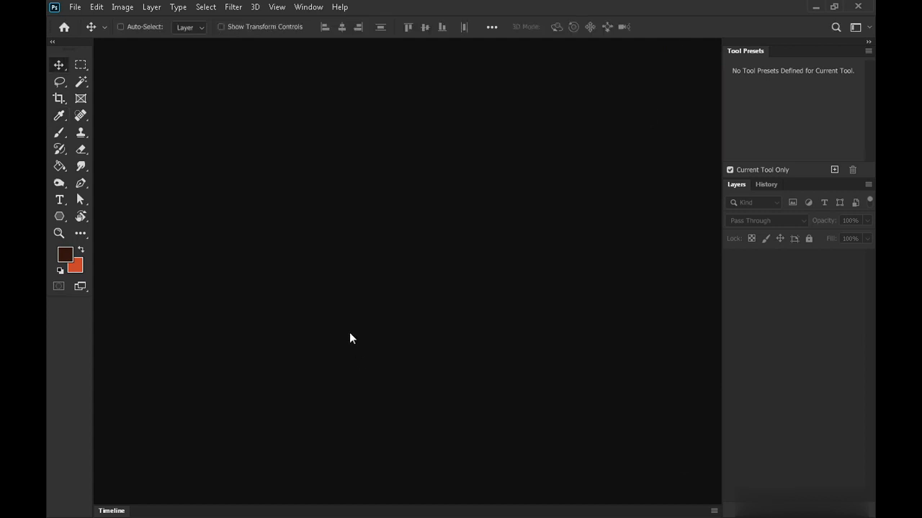
Step: Open the Keyboard Shortcuts settings for Panel Menus and expand the Timeline (Frames) commands
click(99, 9)
click(154, 458)
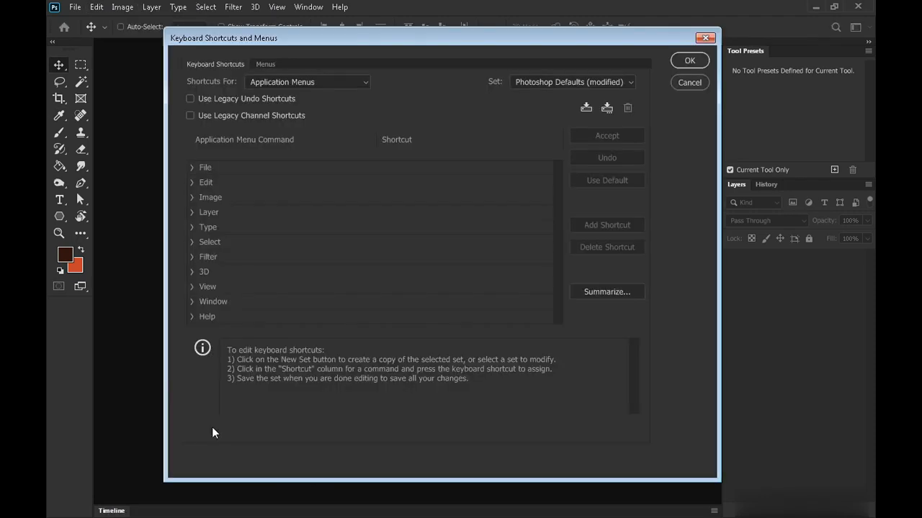
click(328, 85)
click(325, 103)
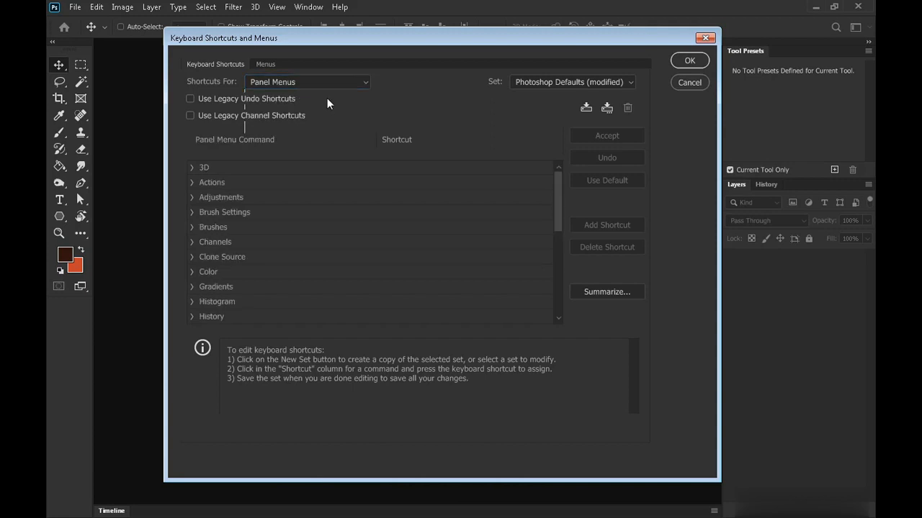
drag(553, 213, 557, 288)
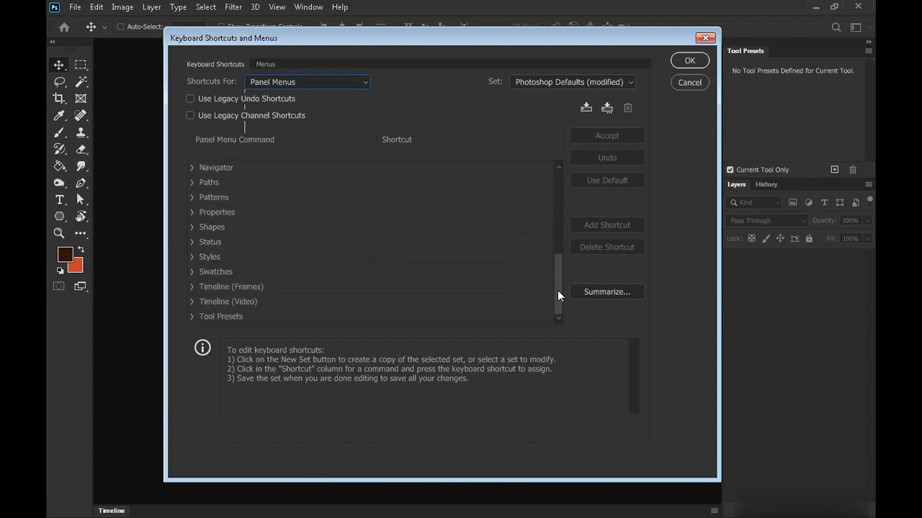
click(193, 288)
scroll(558, 234, down, 3)
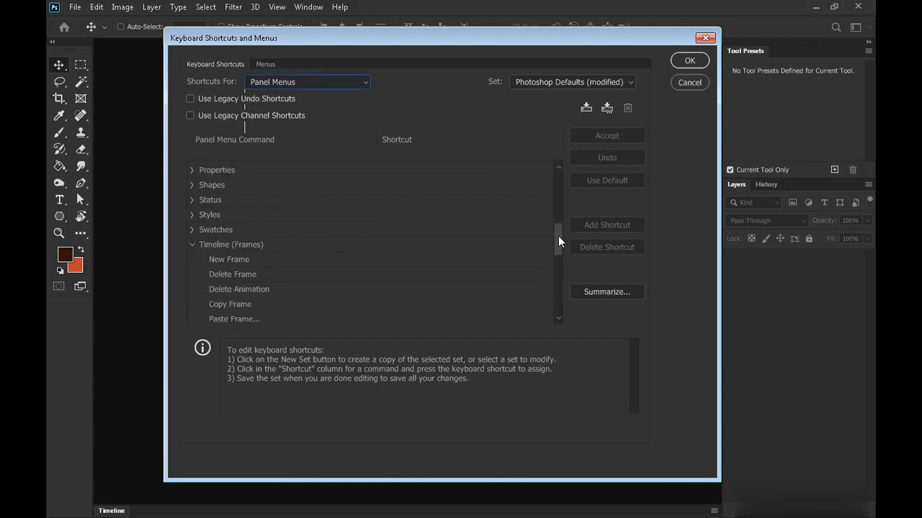
Step: Examine the shortcuts assigned to Next Frame and Previous Frame under Go To, and close the shortcut settings with OK
click(392, 247)
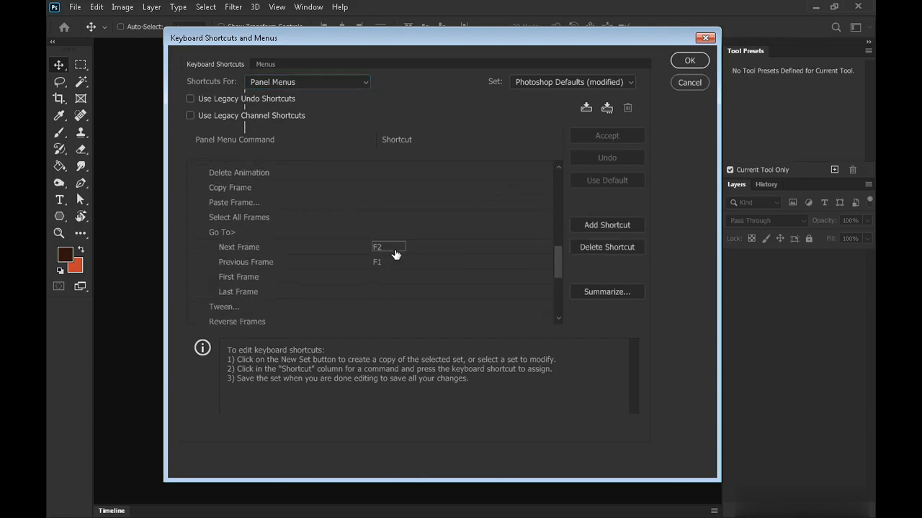
click(403, 262)
click(428, 250)
click(425, 261)
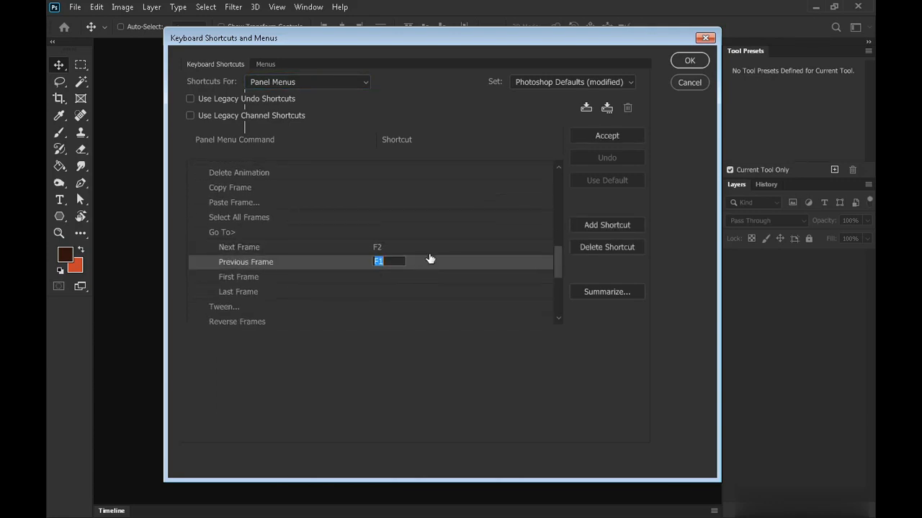
click(429, 250)
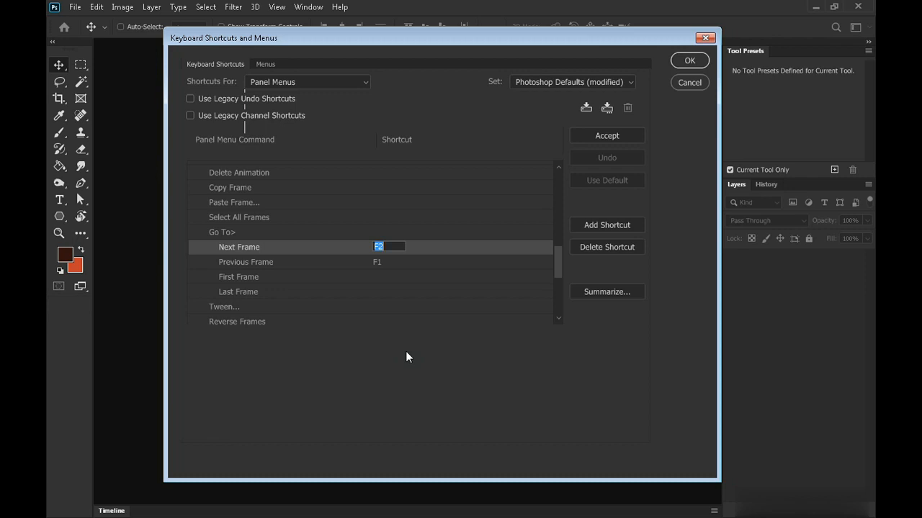
click(332, 262)
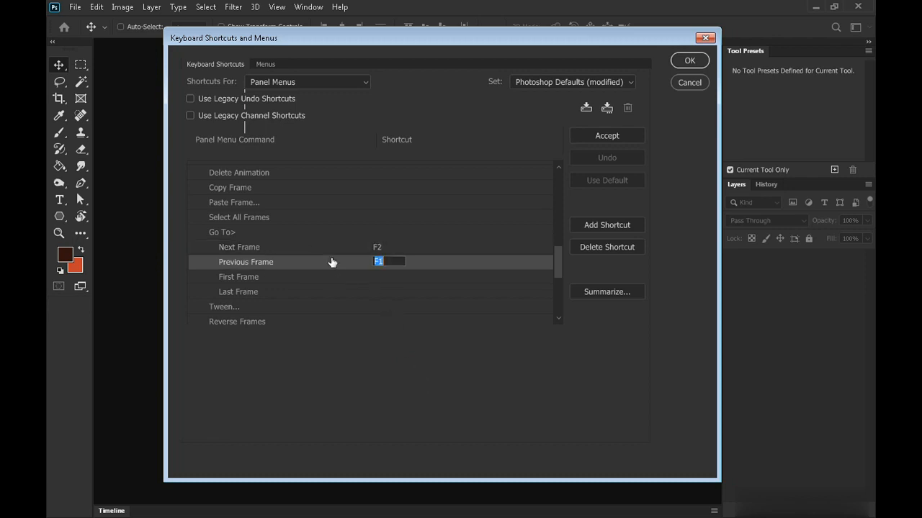
click(398, 248)
click(393, 259)
click(393, 251)
click(393, 261)
click(395, 249)
click(395, 259)
click(395, 249)
click(397, 259)
click(395, 249)
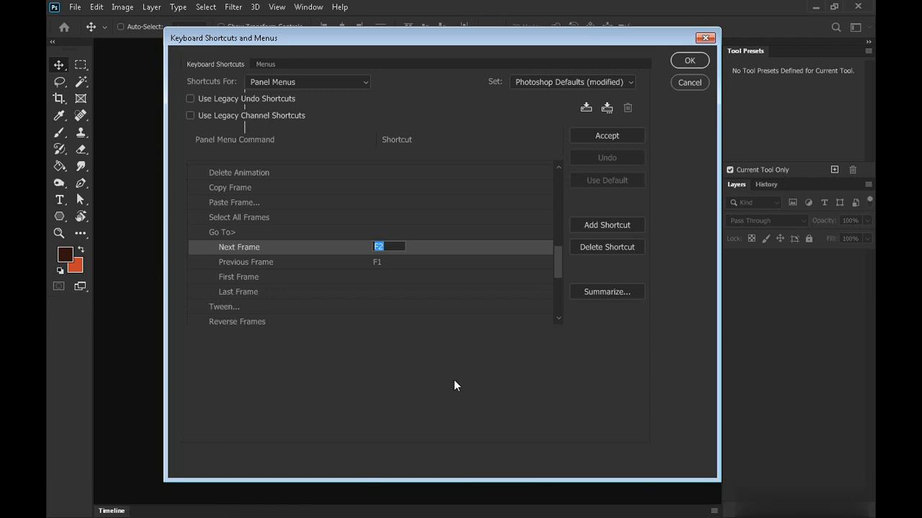
click(684, 62)
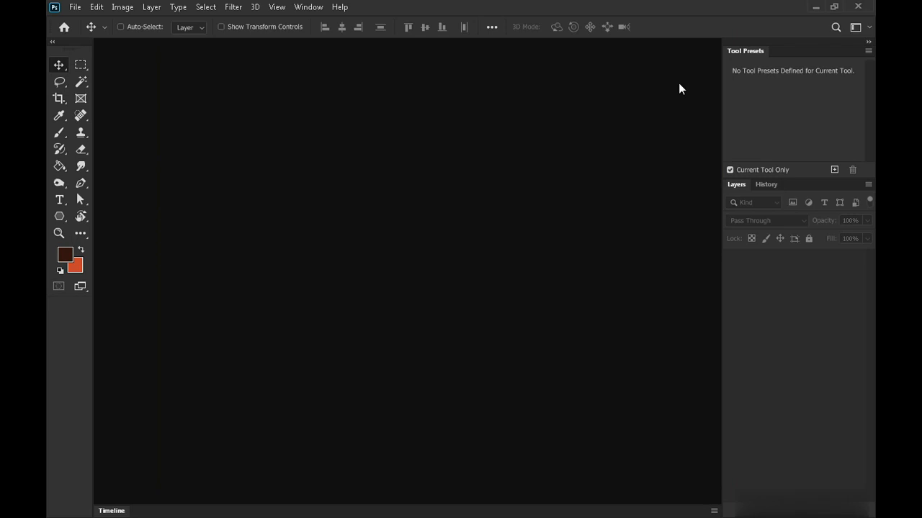
Step: Switch to the file explorer and inspect the brush and tool preset files in the presets folder of Exercise_Files
click(815, 8)
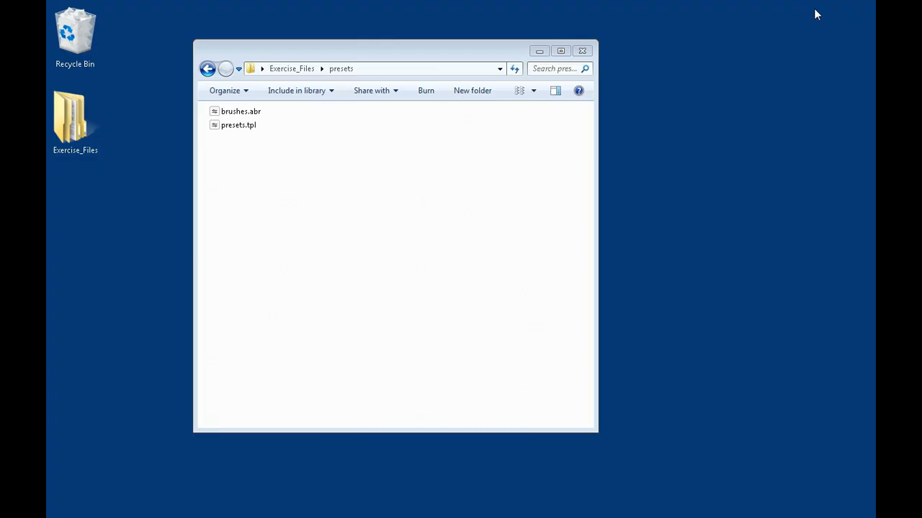
click(291, 69)
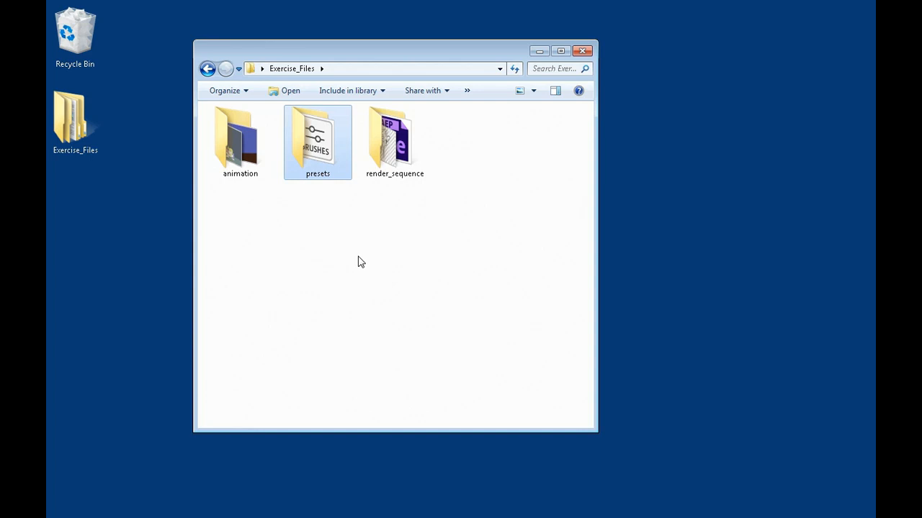
double_click(318, 153)
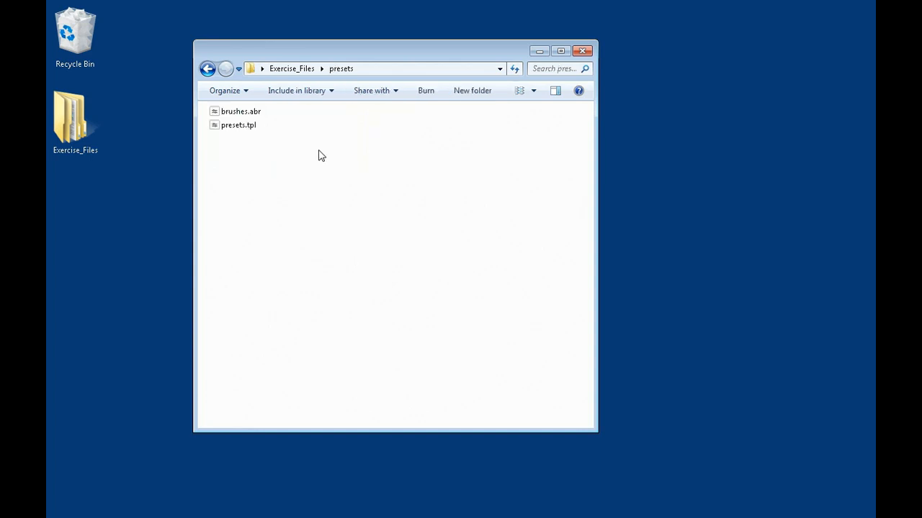
click(242, 126)
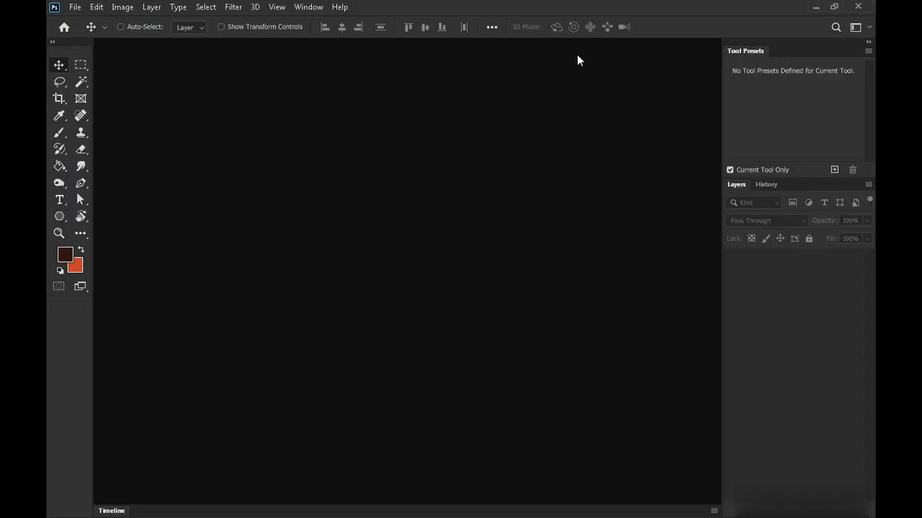
Step: Show the Brushes panel, then resize and reposition it as a wide floating panel over the canvas area
click(308, 6)
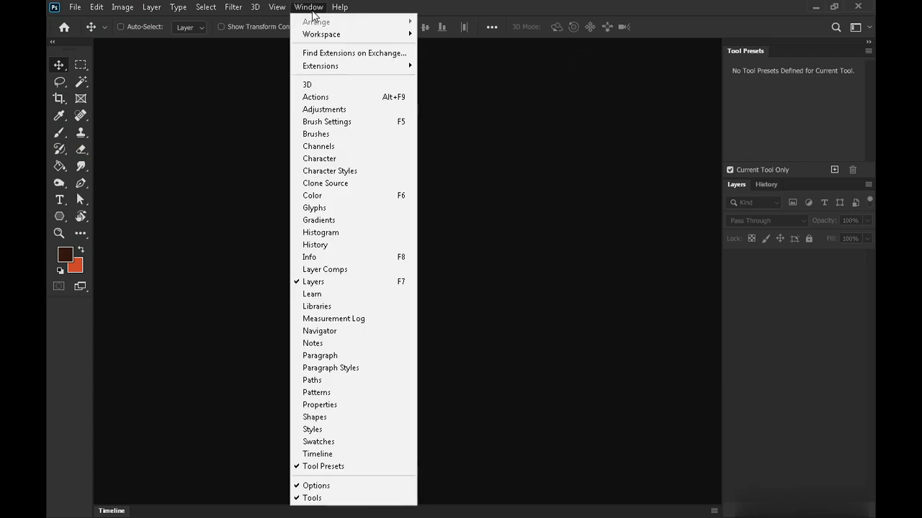
click(332, 135)
drag(584, 239, 767, 224)
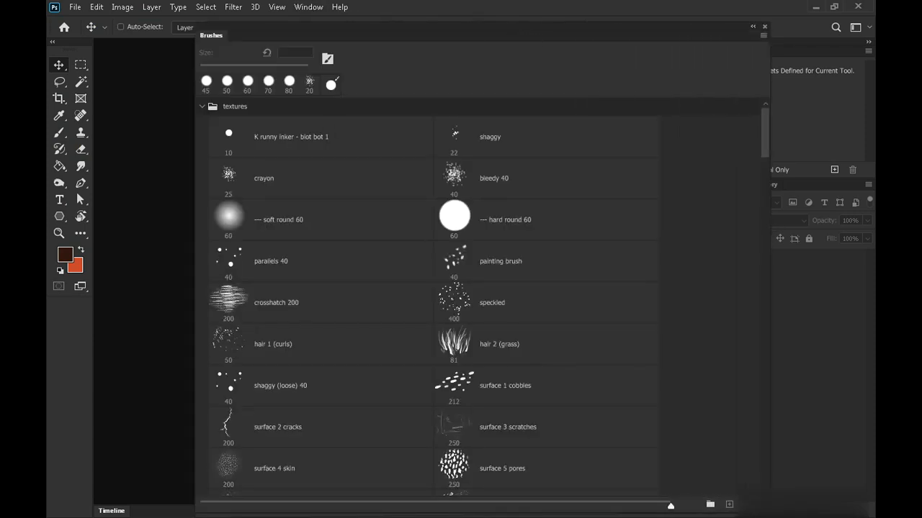
drag(770, 515, 825, 410)
drag(663, 26, 595, 70)
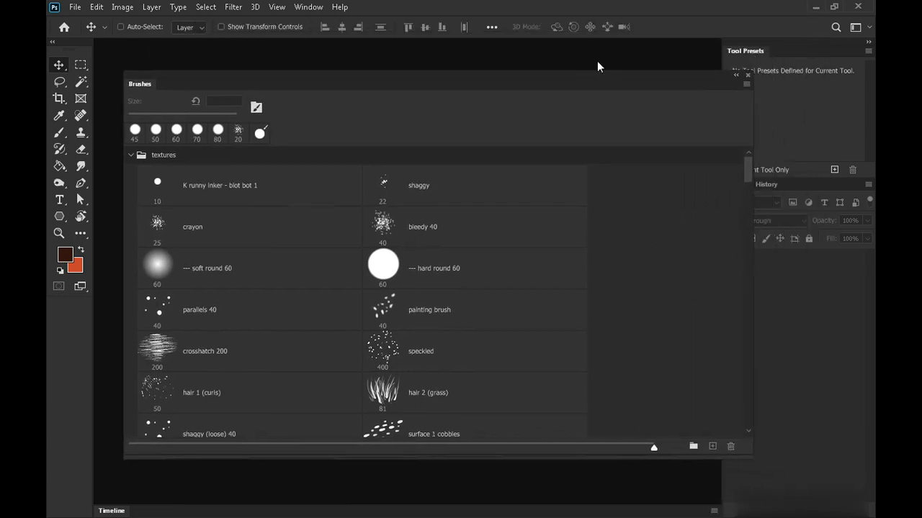
Step: Import the brushes.abr file from the presets folder of Exercise_Files into the Brushes panel
click(745, 84)
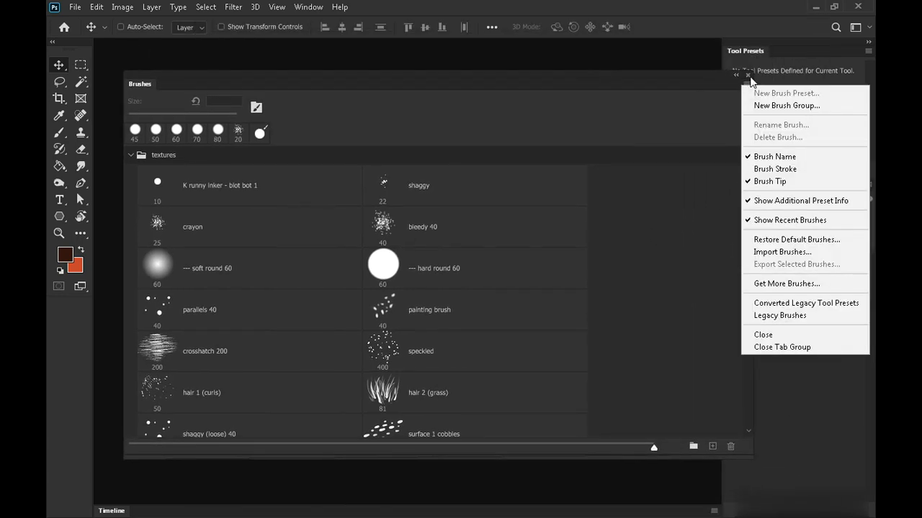
click(783, 252)
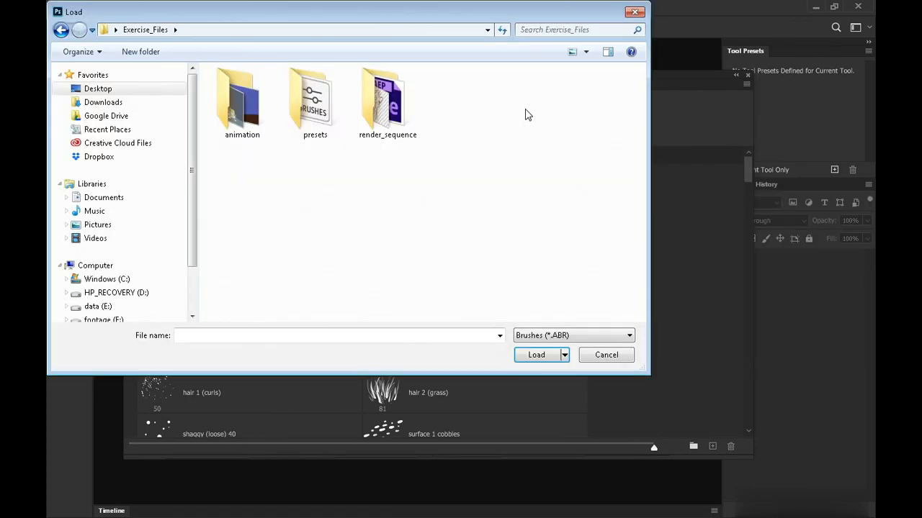
double_click(317, 109)
click(255, 107)
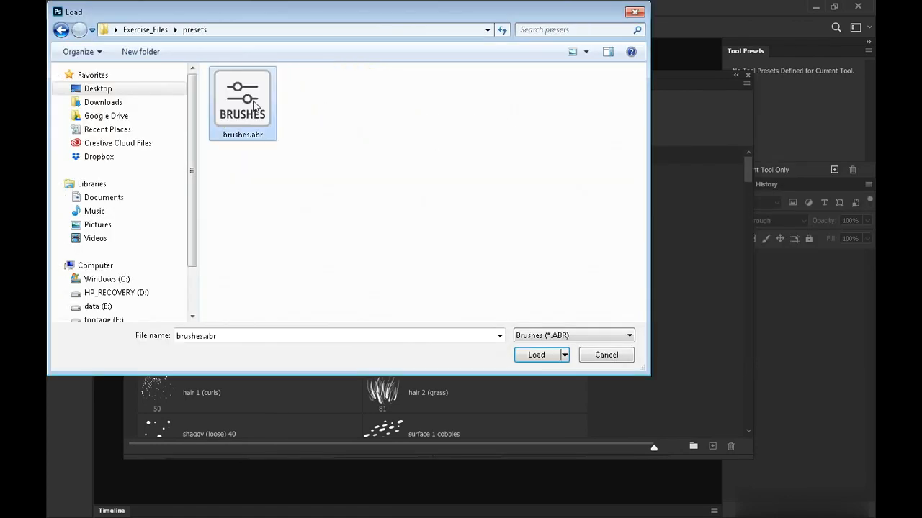
click(533, 355)
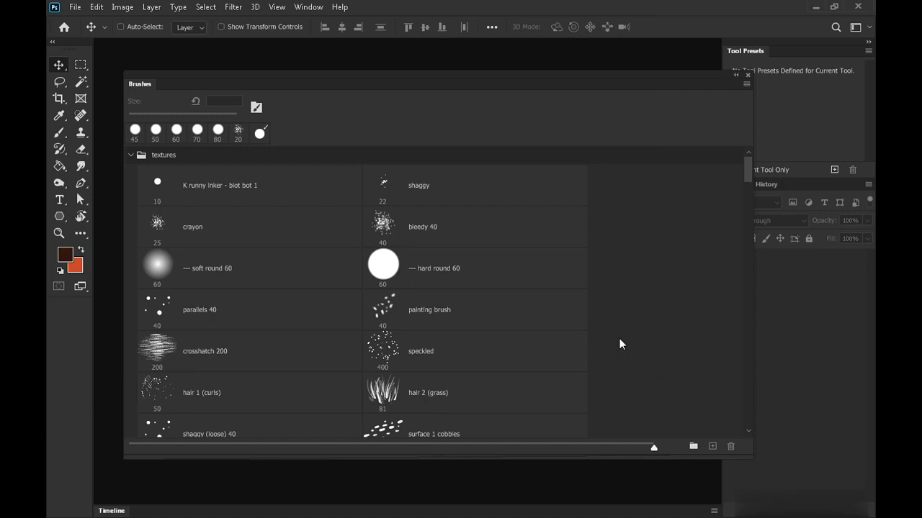
Step: Shrink the brush previews so the list fits four columns, and collapse and re-expand the textures group
mouse_move(653, 448)
mouse_down()
mouse_move(331, 442)
mouse_move(341, 447)
mouse_up()
mouse_move(745, 214)
mouse_down()
mouse_move(750, 284)
mouse_move(706, 150)
mouse_up()
click(130, 154)
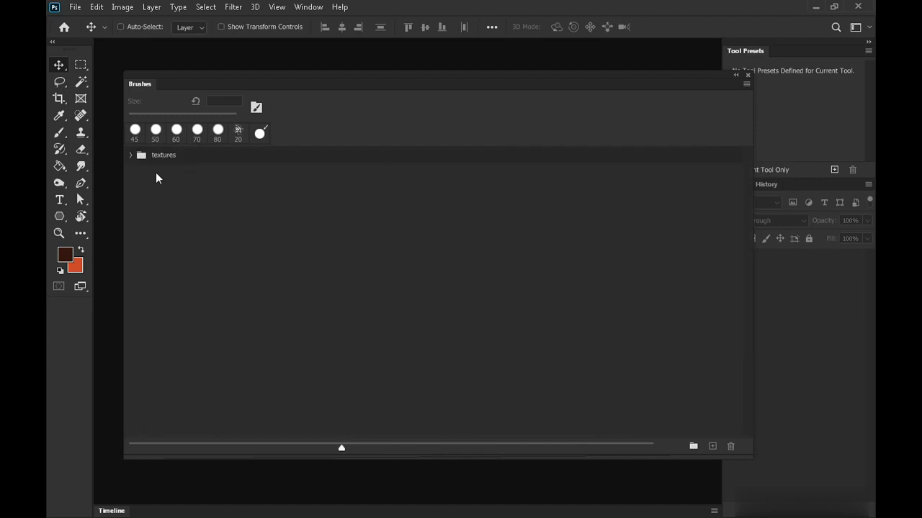
click(130, 155)
Step: Go through the brushes in the first two rows of the textures group one by one, ending on bleedy 40
click(187, 178)
click(295, 182)
click(423, 177)
click(533, 176)
click(310, 198)
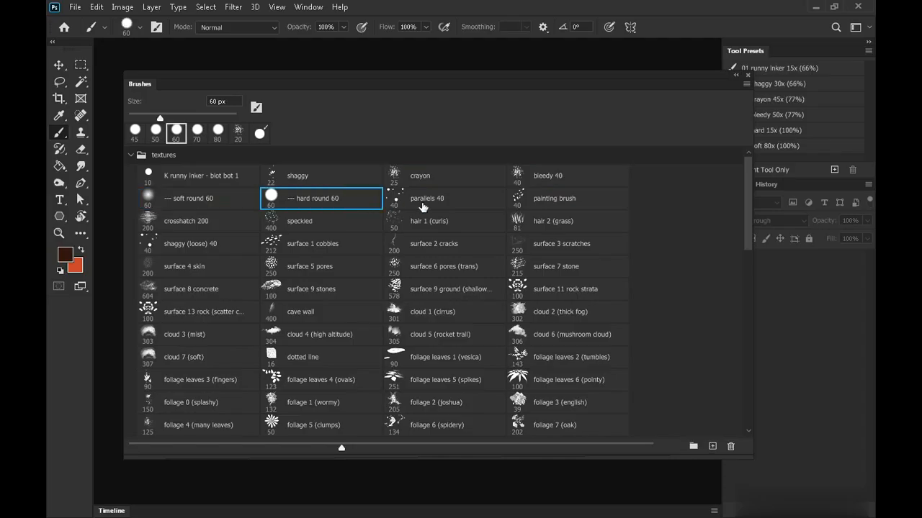
click(427, 198)
click(553, 198)
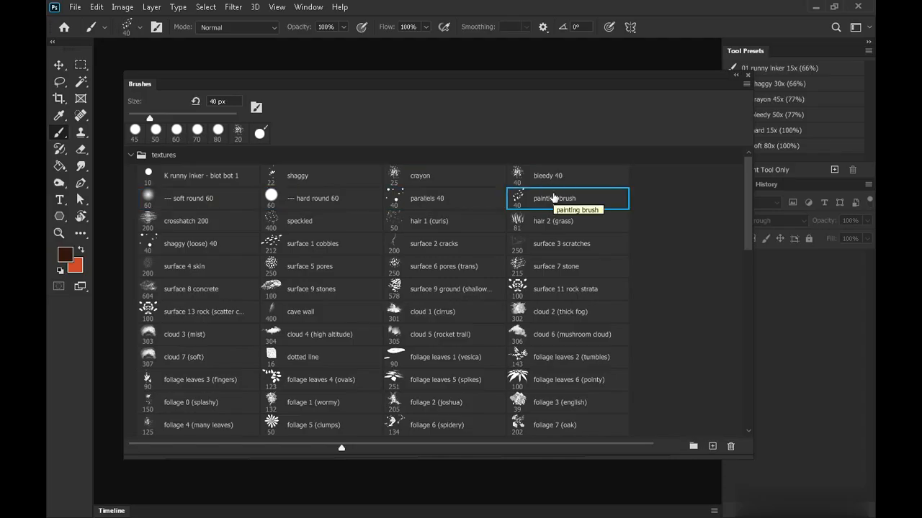
click(205, 178)
click(295, 177)
click(421, 177)
click(543, 178)
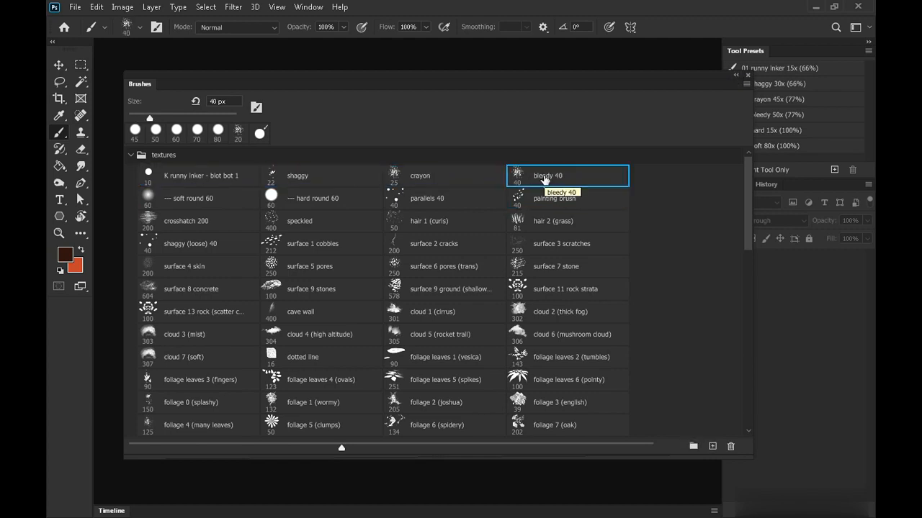
Step: Close the Brushes panel and go through the six brush tool presets in order, from 01 runny inker 15x to 06 soft 80x
click(747, 75)
click(776, 69)
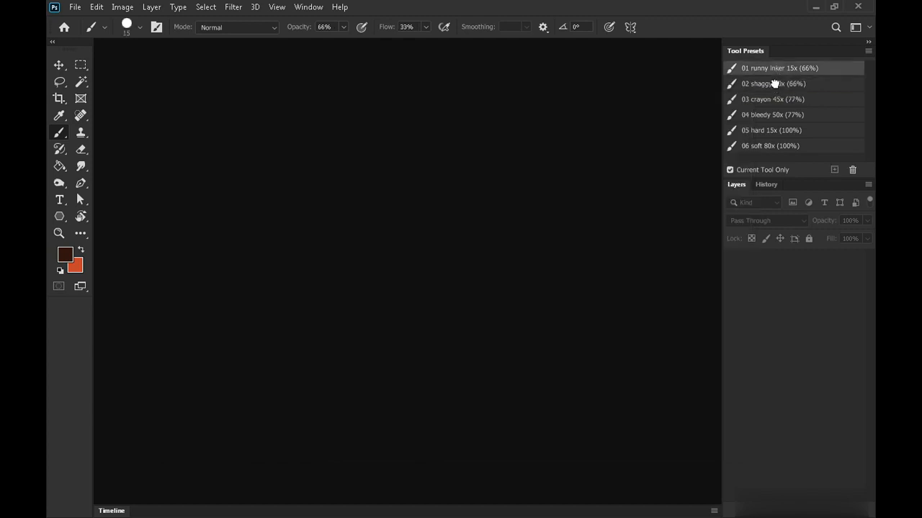
click(773, 83)
click(772, 102)
click(773, 114)
click(774, 129)
click(773, 146)
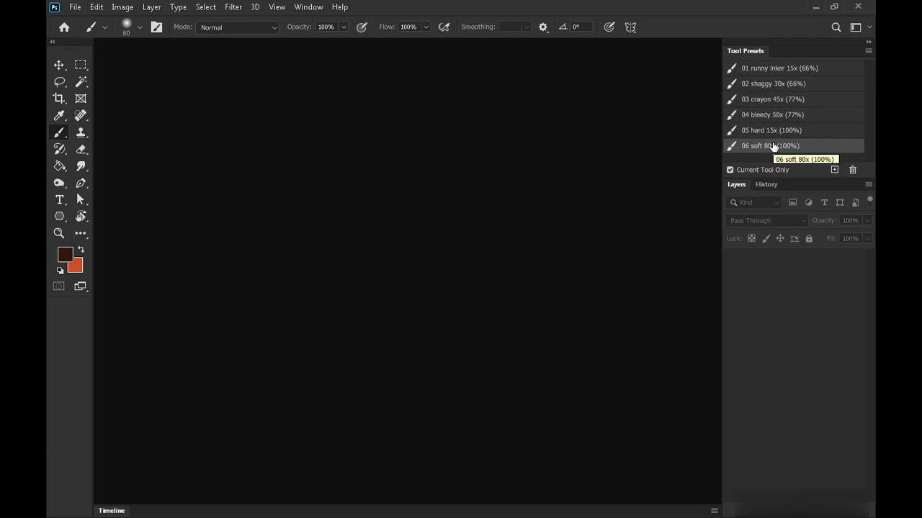
Step: Load the presets.tpl file from the presets folder of Exercise_Files into the tool presets
click(868, 50)
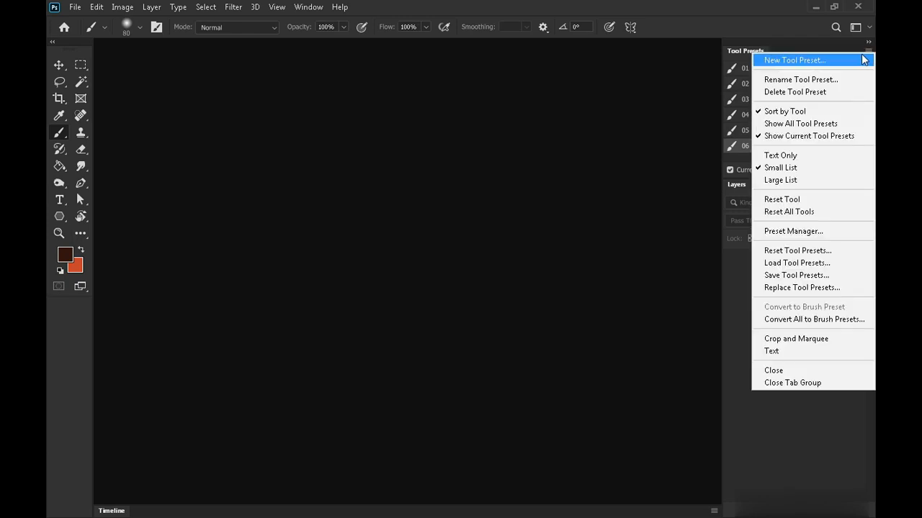
click(805, 264)
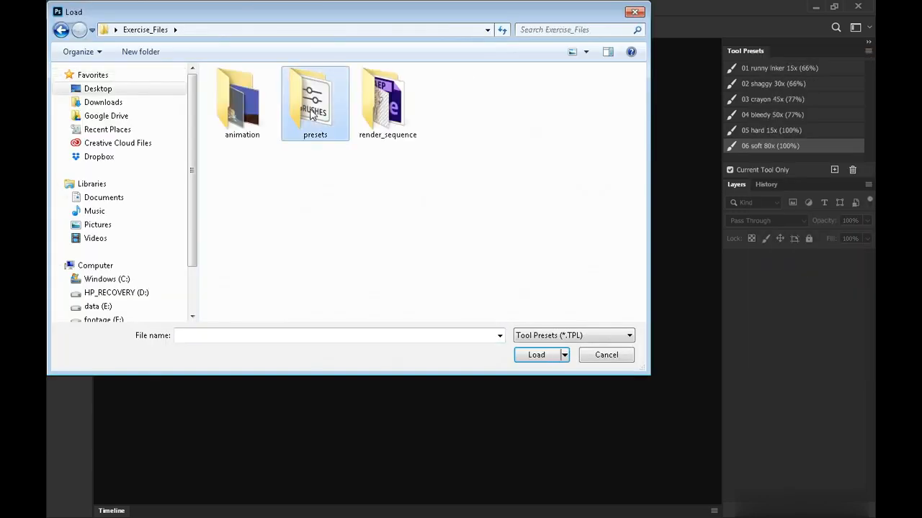
double_click(333, 108)
click(247, 103)
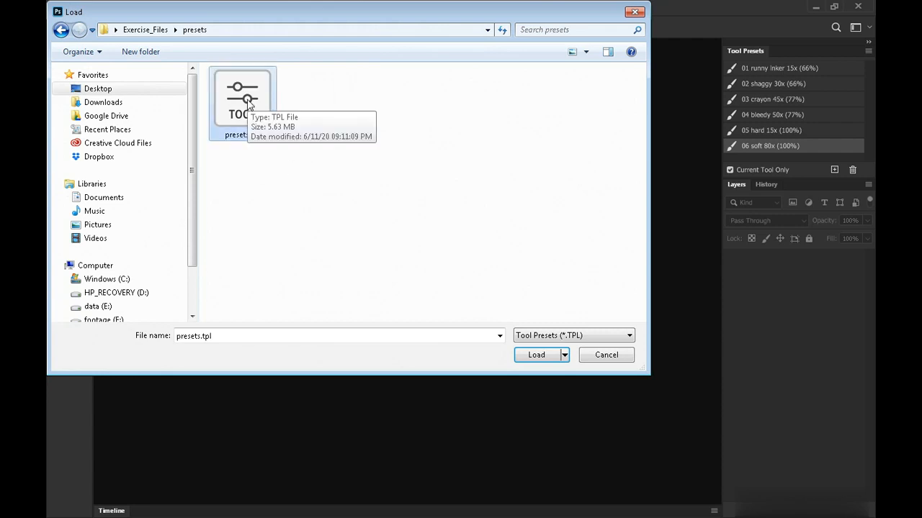
click(539, 355)
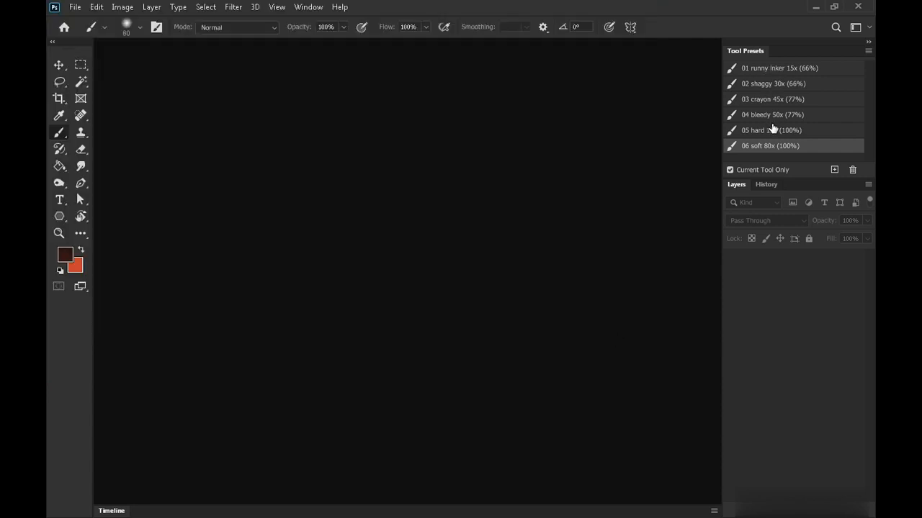